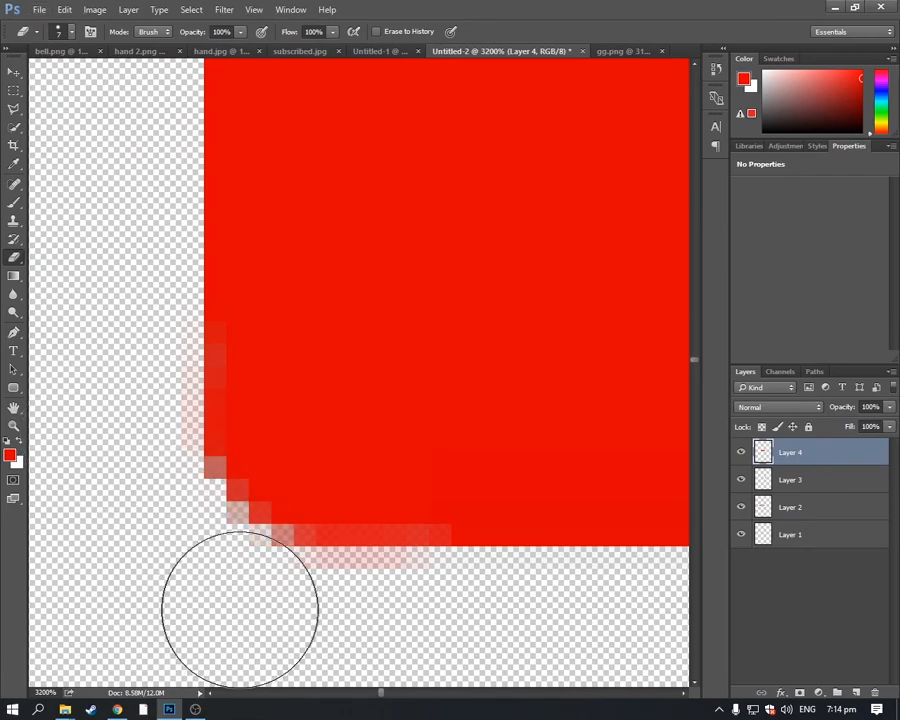
Erase the faint stray pixels along the upper edge of the red rectangle on Layer 4, using a 7 px eraser
{"action": "scroll", "coordinate": [360, 540], "scroll_direction": "down", "scroll_amount": 5}
{"action": "scroll", "coordinate": [340, 160], "scroll_direction": "up", "scroll_amount": 4}
{"action": "key", "text": "e"}
{"action": "scroll", "coordinate": [232, 328], "scroll_direction": "down", "scroll_amount": 5}
{"action": "scroll", "coordinate": [300, 230], "scroll_direction": "up", "scroll_amount": 3}
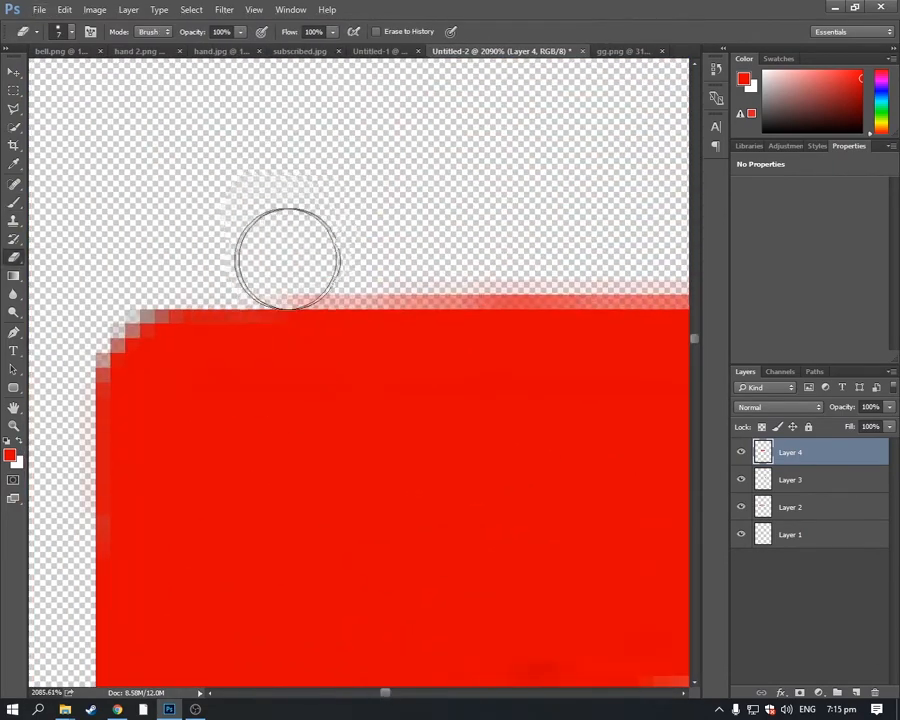
{"action": "left_click_drag", "start_coordinate": [226, 256], "coordinate": [545, 256]}
{"action": "left_click_drag", "start_coordinate": [386, 692], "coordinate": [402, 693]}
{"action": "scroll", "coordinate": [400, 318], "scroll_direction": "up", "scroll_amount": 5}
{"action": "left_click_drag", "start_coordinate": [400, 312], "coordinate": [590, 313]}
{"action": "mouse_move", "coordinate": [590, 314]}
{"action": "left_mouse_down"}
{"action": "mouse_move", "coordinate": [309, 315]}
{"action": "mouse_move", "coordinate": [590, 314]}
{"action": "left_mouse_up"}
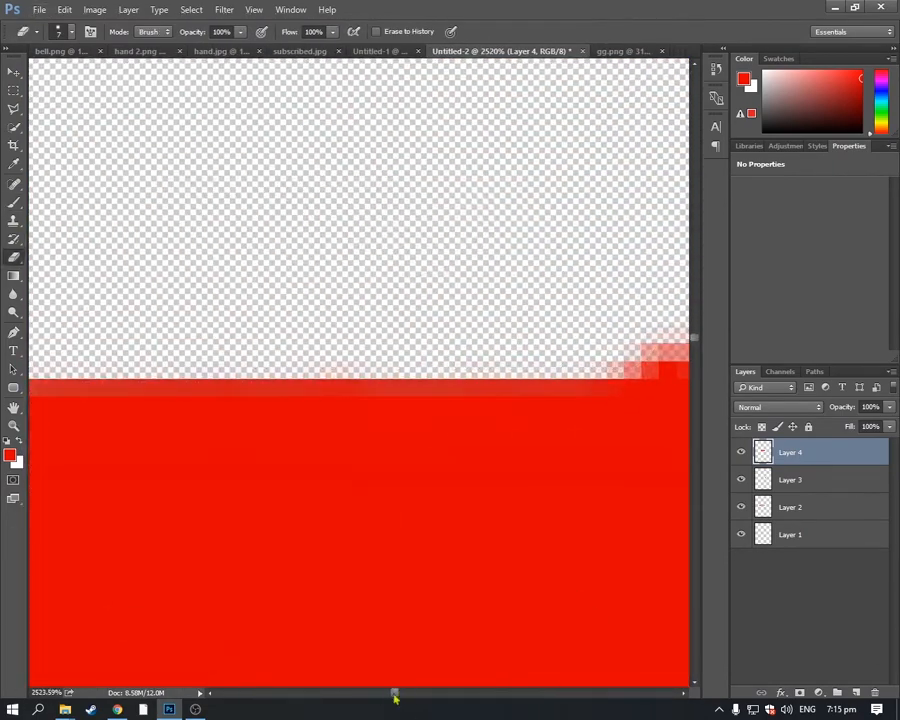
{"action": "left_click_drag", "start_coordinate": [394, 692], "coordinate": [402, 692]}
{"action": "left_click_drag", "start_coordinate": [181, 309], "coordinate": [590, 314]}
Reduce the eraser to 4 px and clean the remaining length of the red rectangle's upper edge
{"action": "left_click_drag", "start_coordinate": [402, 692], "coordinate": [410, 694]}
{"action": "key", "text": "bracketleft"}
{"action": "key", "text": "bracketleft"}
{"action": "key", "text": "bracketleft"}
{"action": "left_click_drag", "start_coordinate": [236, 336], "coordinate": [390, 342]}
{"action": "left_click_drag", "start_coordinate": [410, 693], "coordinate": [418, 692]}
{"action": "left_click_drag", "start_coordinate": [249, 337], "coordinate": [568, 337]}
{"action": "left_click_drag", "start_coordinate": [418, 692], "coordinate": [422, 692]}
{"action": "left_click_drag", "start_coordinate": [240, 338], "coordinate": [562, 338]}
{"action": "left_click_drag", "start_coordinate": [422, 692], "coordinate": [428, 692]}
{"action": "left_click_drag", "start_coordinate": [197, 338], "coordinate": [515, 338]}
{"action": "left_click_drag", "start_coordinate": [428, 692], "coordinate": [432, 692]}
{"action": "left_click_drag", "start_coordinate": [210, 338], "coordinate": [560, 338]}
{"action": "left_click_drag", "start_coordinate": [432, 692], "coordinate": [440, 692]}
{"action": "left_click_drag", "start_coordinate": [80, 338], "coordinate": [600, 338]}
{"action": "left_click_drag", "start_coordinate": [440, 692], "coordinate": [446, 692]}
{"action": "left_click_drag", "start_coordinate": [120, 338], "coordinate": [620, 338]}
{"action": "left_click_drag", "start_coordinate": [446, 692], "coordinate": [453, 692]}
{"action": "left_click_drag", "start_coordinate": [131, 342], "coordinate": [600, 338]}
{"action": "left_click_drag", "start_coordinate": [453, 692], "coordinate": [460, 692]}
{"action": "left_click_drag", "start_coordinate": [185, 342], "coordinate": [600, 340]}
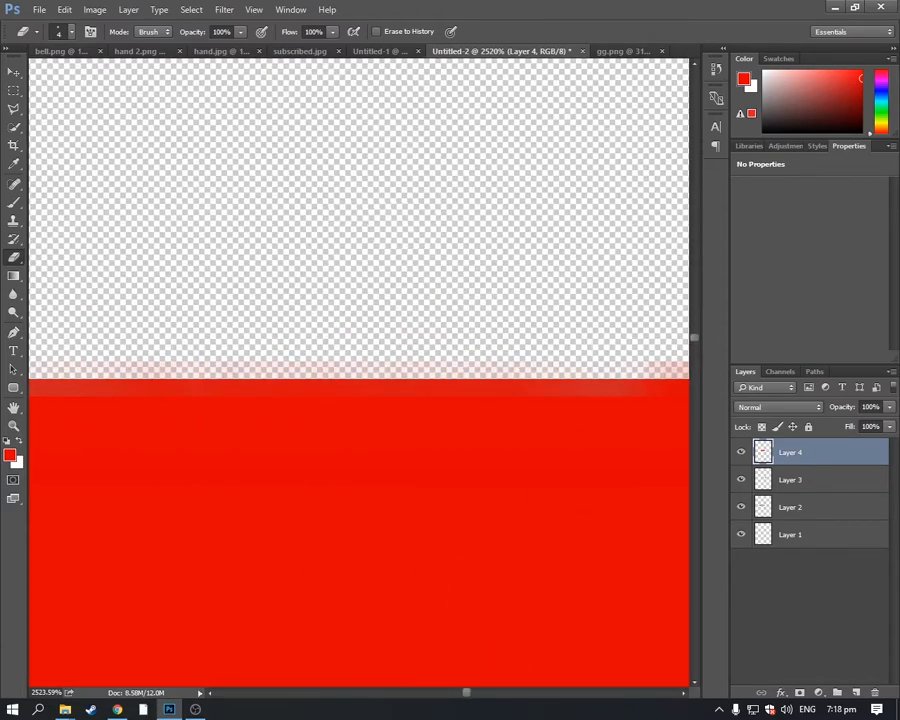
{"action": "key", "text": "ctrl+0"}
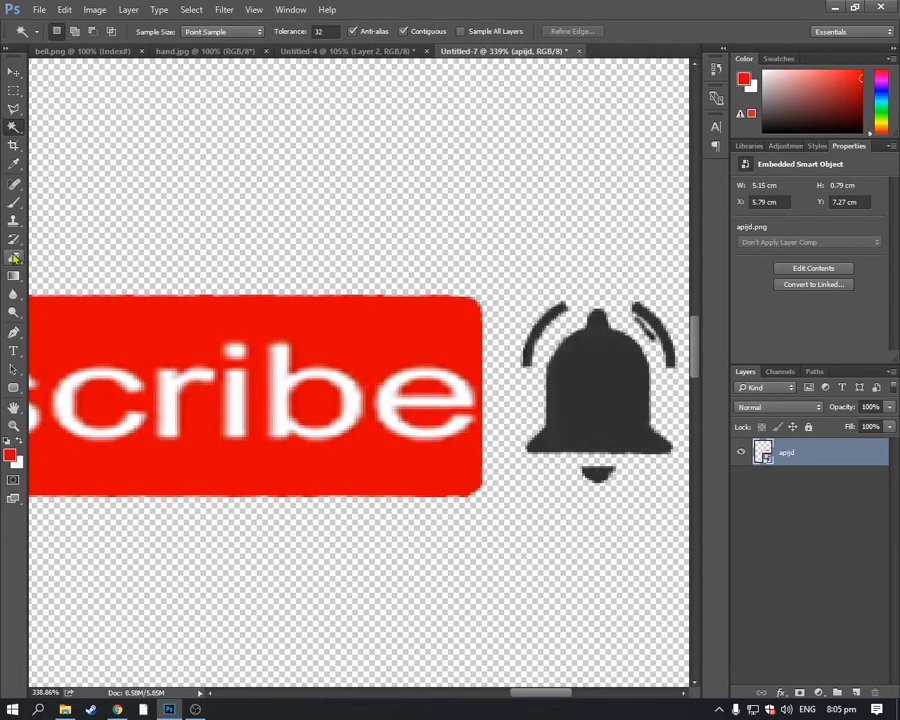
Rasterize the apijd smart object so it can be edited with the Eraser
{"action": "key", "text": "e"}
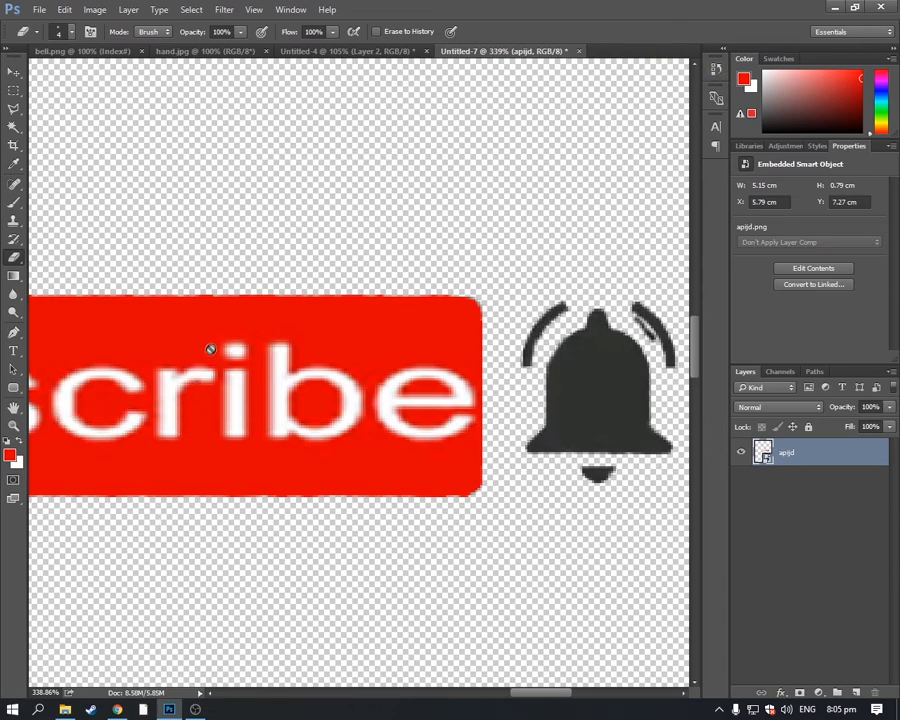
{"action": "left_click", "coordinate": [122, 343]}
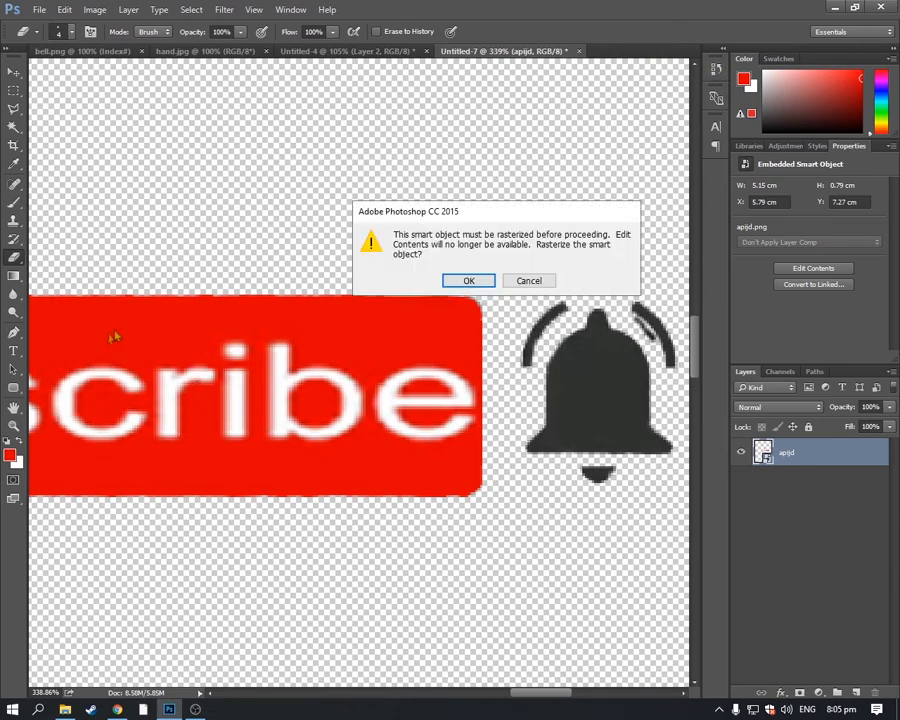
{"action": "left_click", "coordinate": [469, 281]}
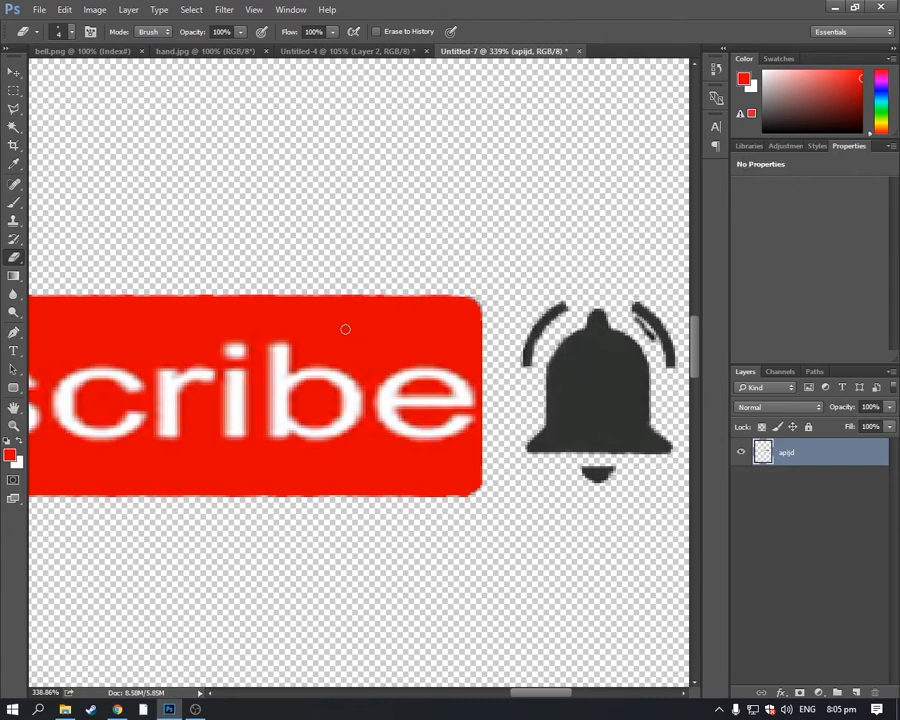
Erase the ringing arcs on both sides of the bell icon on the apijd layer
{"action": "mouse_move", "coordinate": [566, 307]}
{"action": "left_mouse_down"}
{"action": "mouse_move", "coordinate": [525, 358]}
{"action": "mouse_move", "coordinate": [560, 314]}
{"action": "left_mouse_up"}
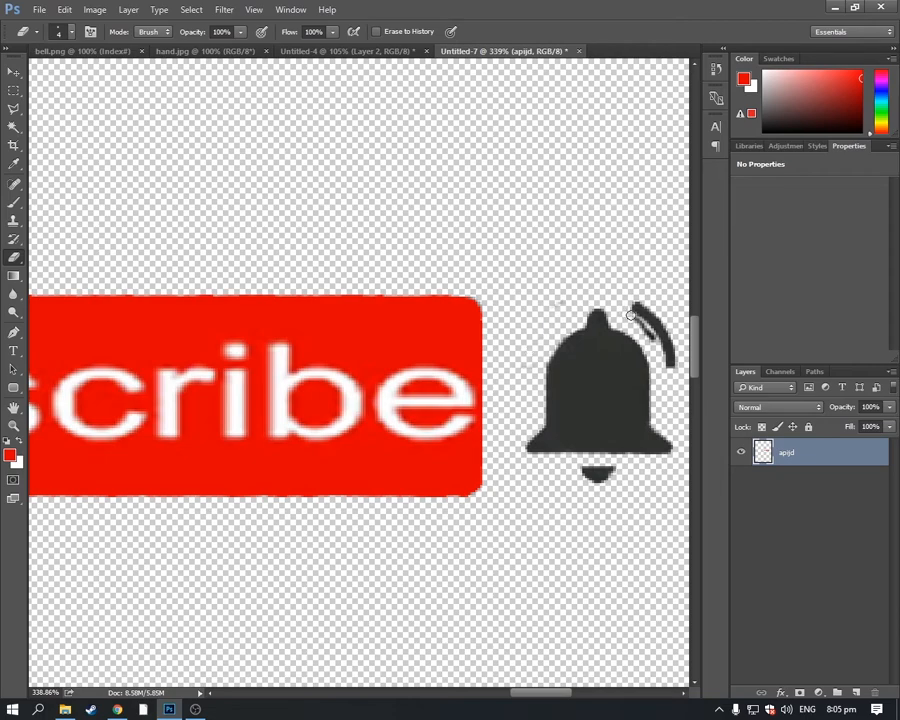
{"action": "mouse_move", "coordinate": [641, 325]}
{"action": "left_mouse_down"}
{"action": "mouse_move", "coordinate": [664, 350]}
{"action": "mouse_move", "coordinate": [638, 307]}
{"action": "mouse_move", "coordinate": [662, 346]}
{"action": "left_mouse_up"}
{"action": "scroll", "coordinate": [541, 308], "scroll_direction": "down", "scroll_amount": 3}
{"action": "scroll", "coordinate": [172, 366], "scroll_direction": "down", "scroll_amount": 6}
{"action": "scroll", "coordinate": [172, 362], "scroll_direction": "down", "scroll_amount": 3}
{"action": "scroll", "coordinate": [174, 358], "scroll_direction": "up", "scroll_amount": 1}
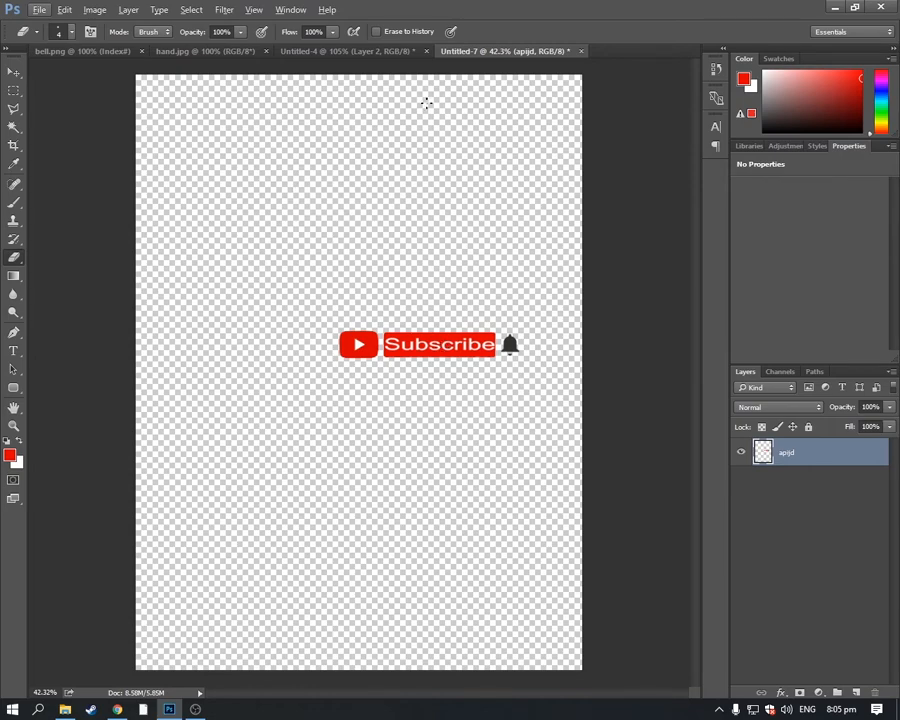
{"action": "left_click", "coordinate": [39, 9]}
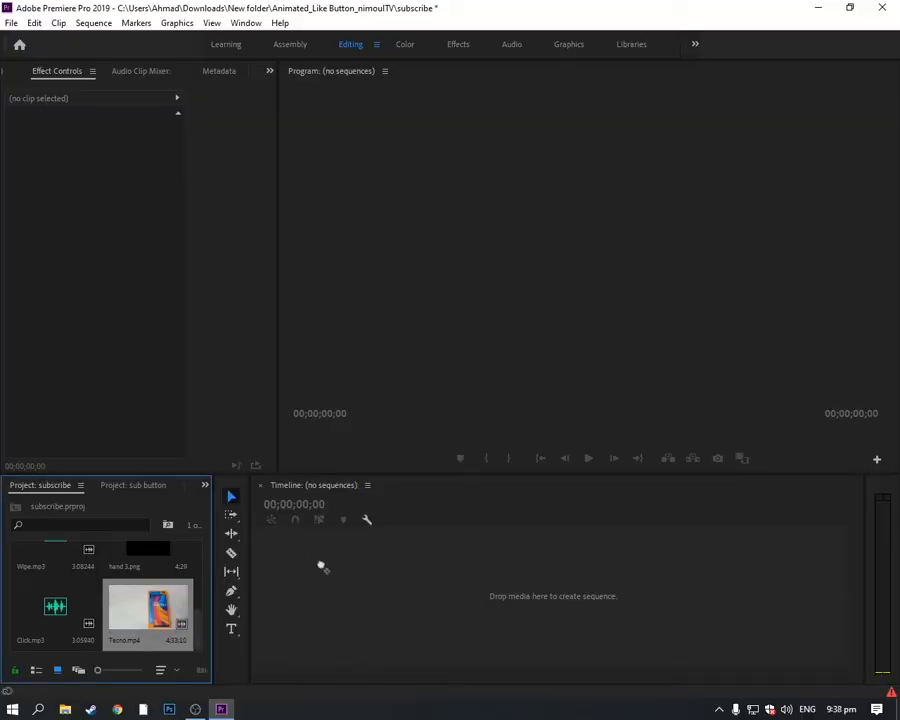
In Premiere Pro, create a sequence from Tecno.mp4, unlink its audio and delete the audio clip
{"action": "left_click_drag", "start_coordinate": [272, 561], "coordinate": [276, 560]}
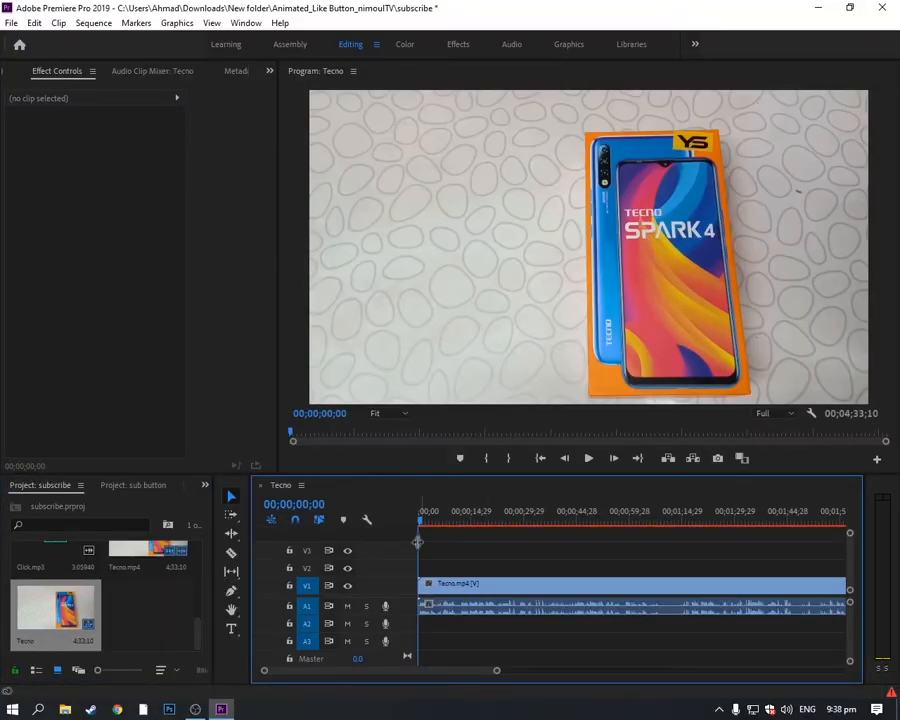
{"action": "right_click", "coordinate": [466, 591]}
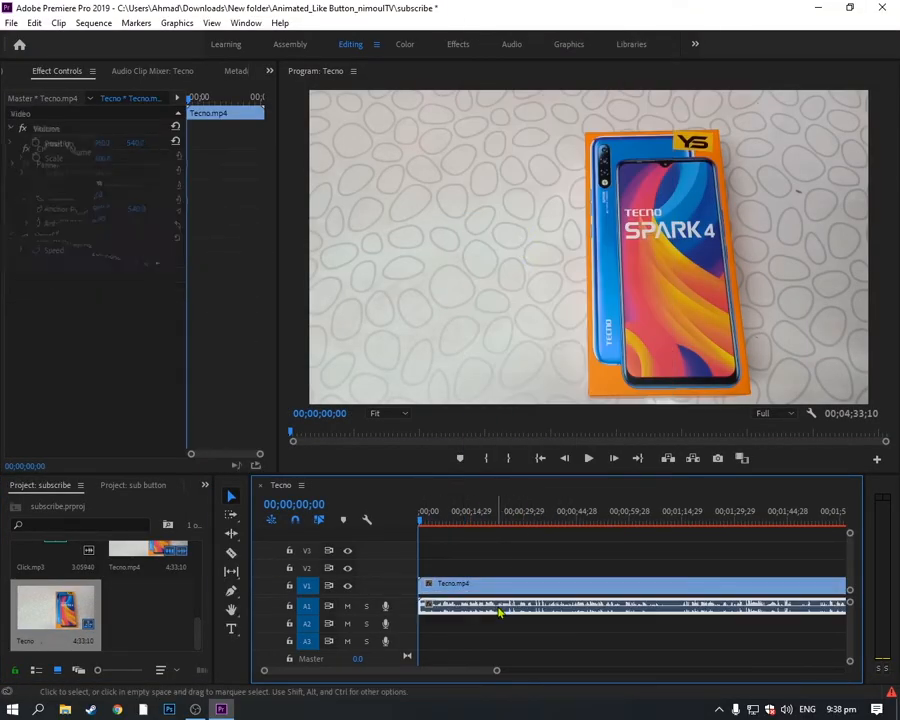
Trim the start of the Tecno.mp4 clip, cut it at 00;00;40;10 and delete the part after the cut
{"action": "left_click_drag", "start_coordinate": [420, 583], "coordinate": [669, 583]}
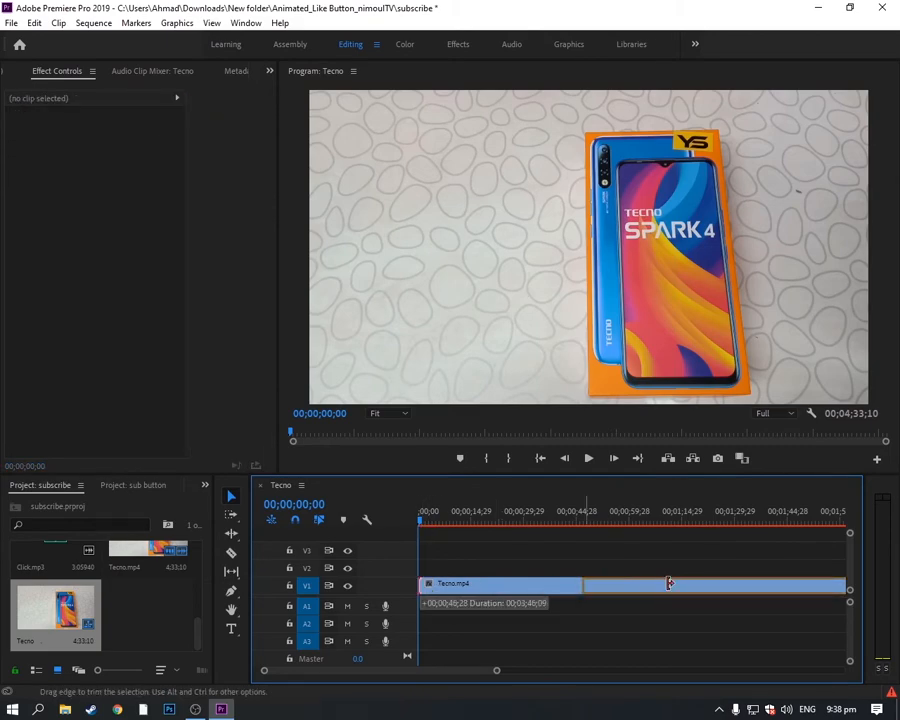
{"action": "left_click_drag", "start_coordinate": [612, 586], "coordinate": [624, 586]}
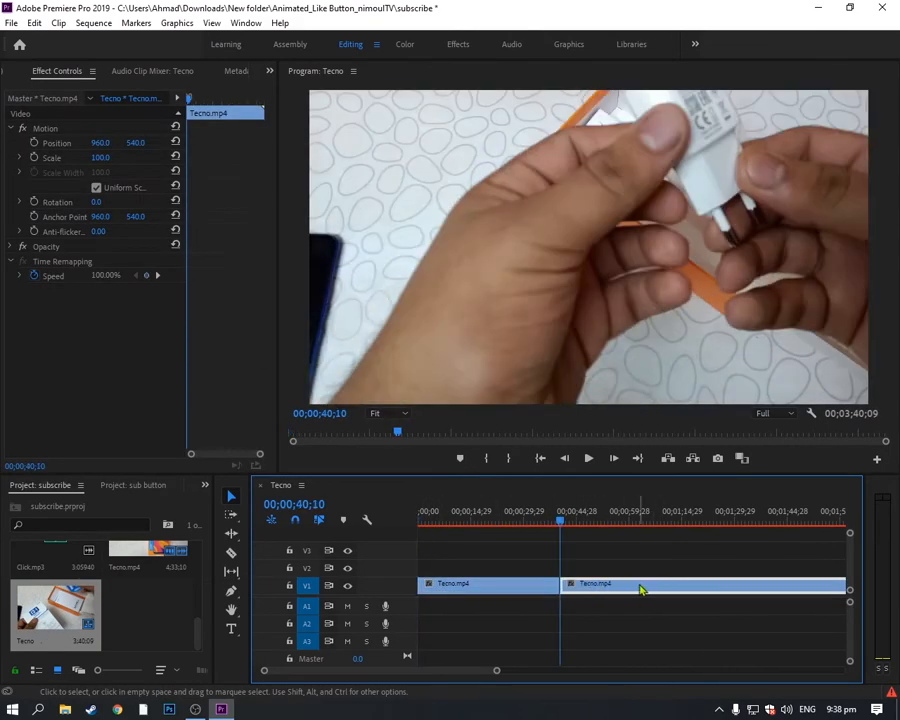
{"action": "key", "text": "Delete"}
Place sub 3.png at the start of track V2, followed directly by sub2.png
{"action": "left_click_drag", "start_coordinate": [497, 672], "coordinate": [390, 670]}
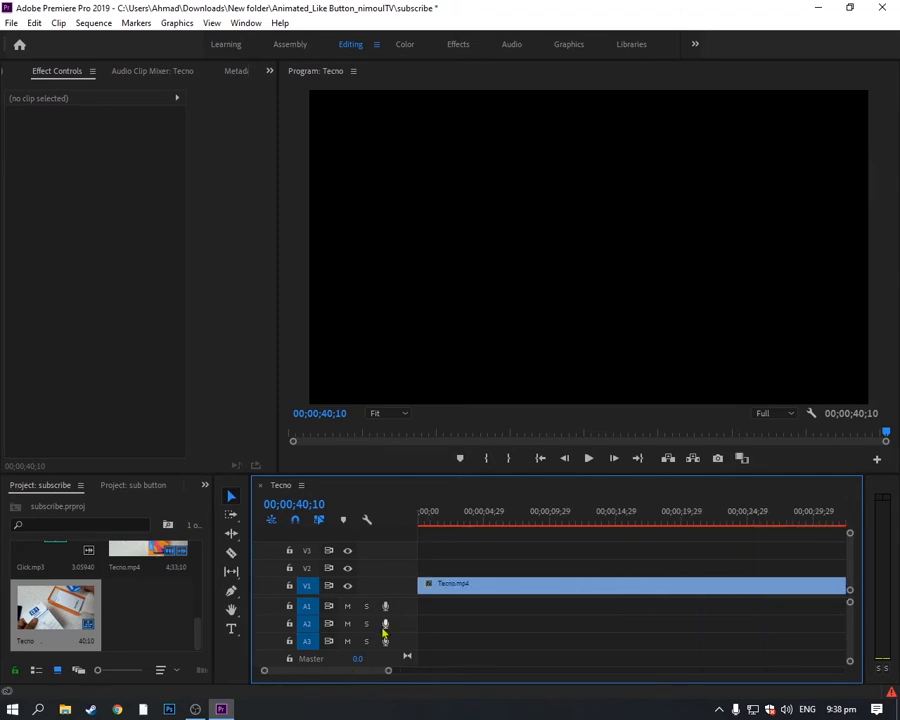
{"action": "scroll", "coordinate": [146, 607], "scroll_direction": "up", "scroll_amount": 3}
{"action": "scroll", "coordinate": [146, 607], "scroll_direction": "up", "scroll_amount": 1}
{"action": "left_click_drag", "start_coordinate": [55, 588], "coordinate": [425, 567]}
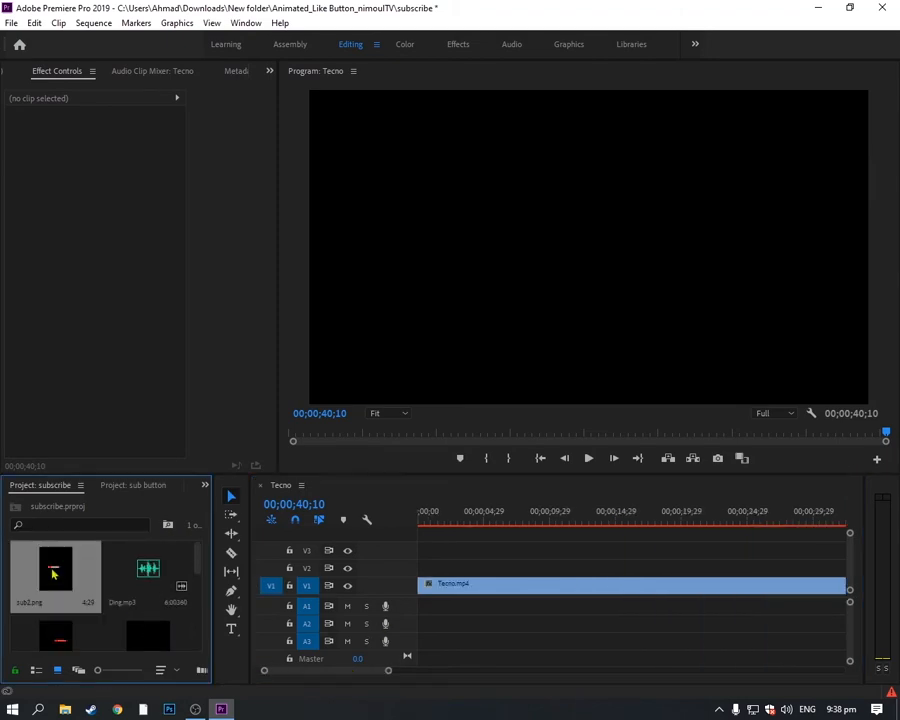
{"action": "left_click_drag", "start_coordinate": [424, 517], "coordinate": [434, 524]}
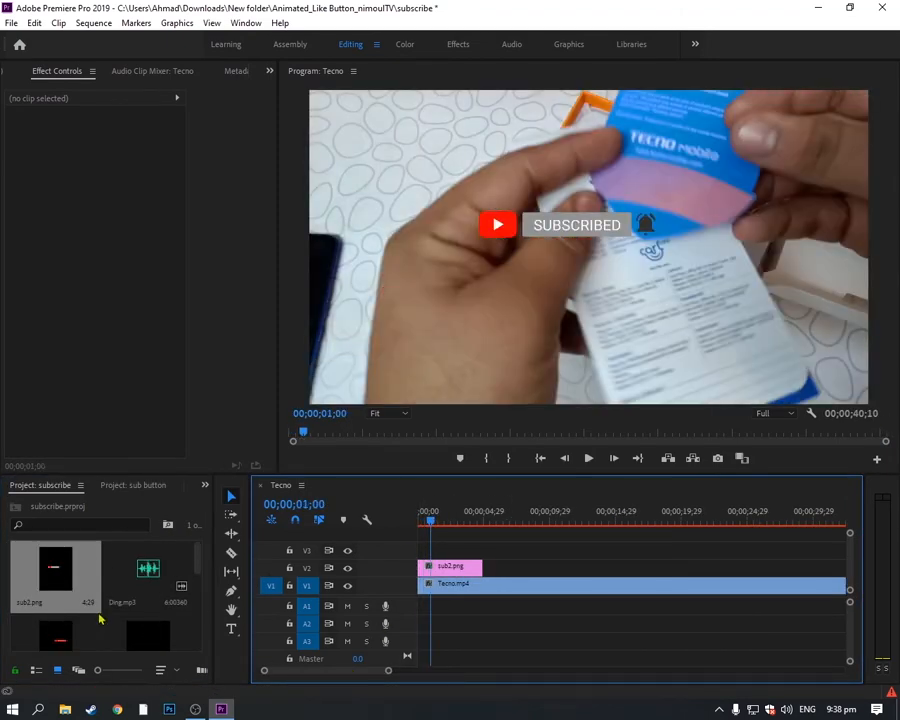
{"action": "left_click_drag", "start_coordinate": [57, 642], "coordinate": [446, 576]}
{"action": "left_click_drag", "start_coordinate": [598, 570], "coordinate": [510, 570]}
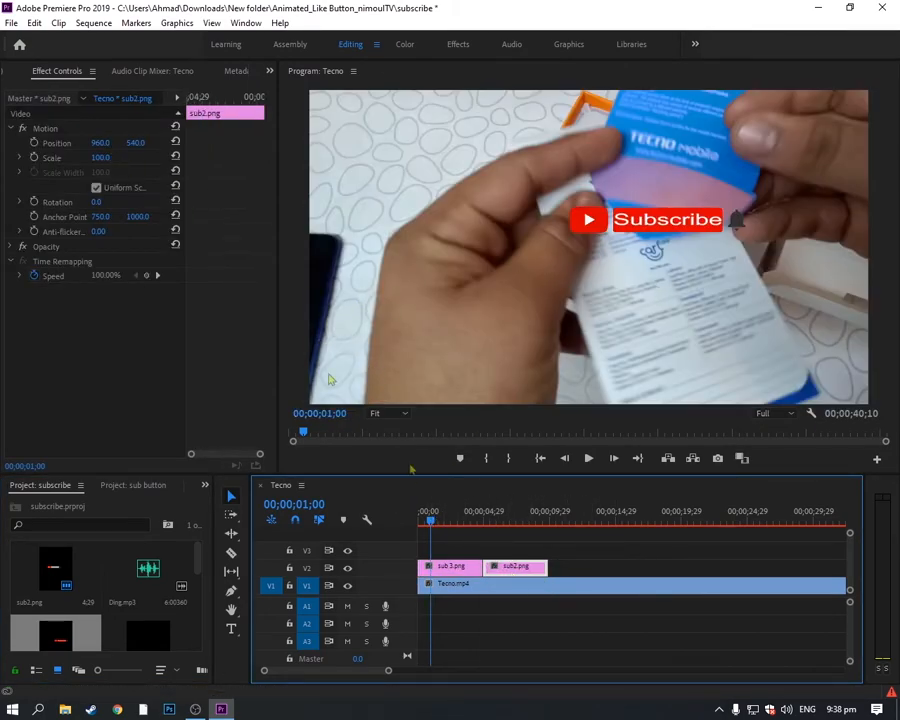
Scale sub 3.png to about 65.9 and move it to about 824.8, 950.7, near the frame's lower edge
{"action": "left_click", "coordinate": [77, 128]}
{"action": "left_click_drag", "start_coordinate": [654, 219], "coordinate": [481, 277]}
{"action": "left_click_drag", "start_coordinate": [649, 297], "coordinate": [534, 284]}
{"action": "left_click_drag", "start_coordinate": [476, 255], "coordinate": [585, 331]}
{"action": "left_click_drag", "start_coordinate": [655, 371], "coordinate": [695, 368]}
{"action": "mouse_move", "coordinate": [652, 309]}
{"action": "left_mouse_down"}
{"action": "mouse_move", "coordinate": [703, 297]}
{"action": "mouse_move", "coordinate": [629, 297]}
{"action": "mouse_move", "coordinate": [640, 305]}
{"action": "left_mouse_up"}
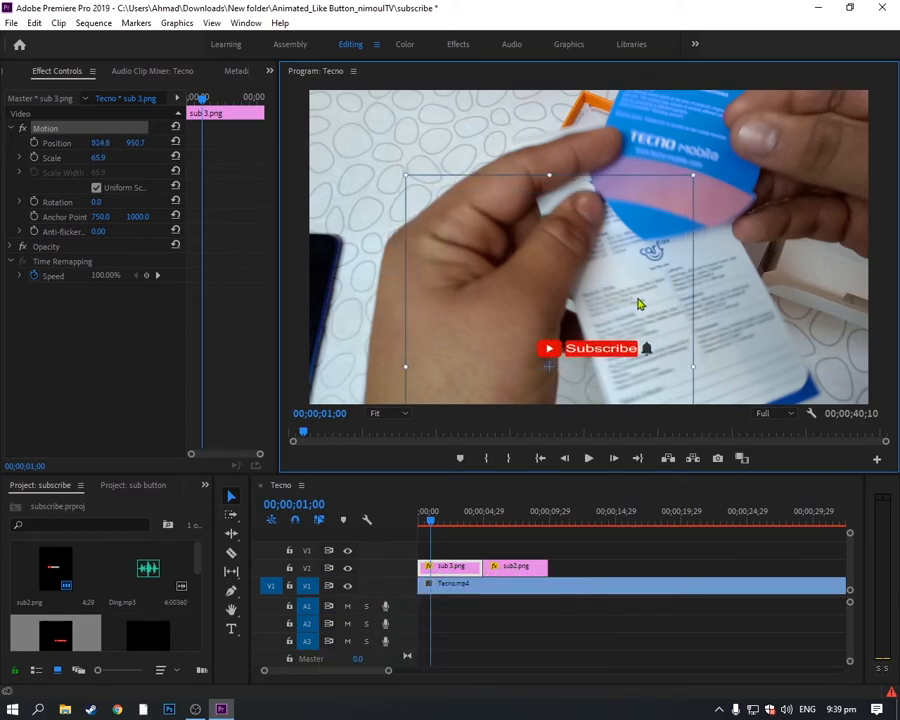
Stack sub2.png above sub 3.png on V3, scale it to about 65.2 and align it over the Subscribe button at about 1032.5, 938.7
{"action": "left_click_drag", "start_coordinate": [526, 571], "coordinate": [460, 548]}
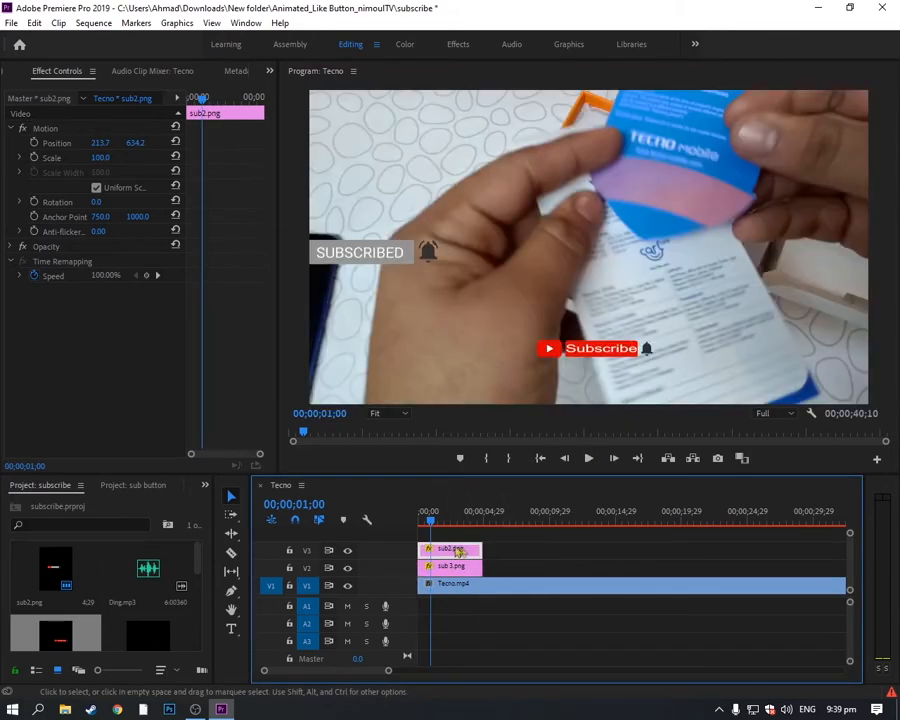
{"action": "left_click", "coordinate": [47, 129]}
{"action": "left_click_drag", "start_coordinate": [390, 252], "coordinate": [557, 220]}
{"action": "left_click_drag", "start_coordinate": [766, 239], "coordinate": [652, 247]}
{"action": "left_click_drag", "start_coordinate": [592, 200], "coordinate": [641, 312]}
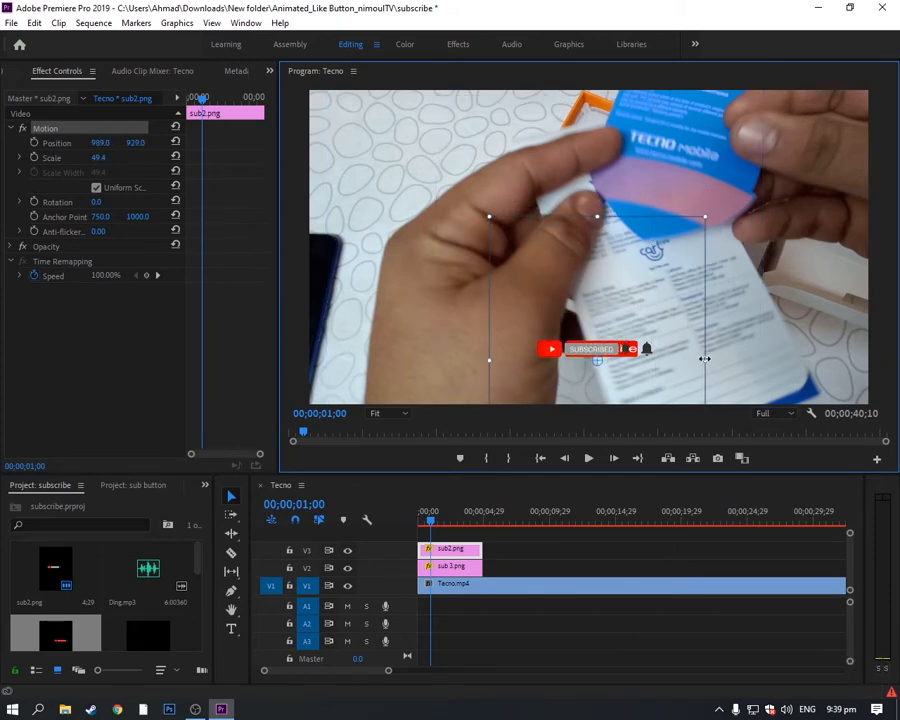
{"action": "left_click_drag", "start_coordinate": [703, 359], "coordinate": [697, 333]}
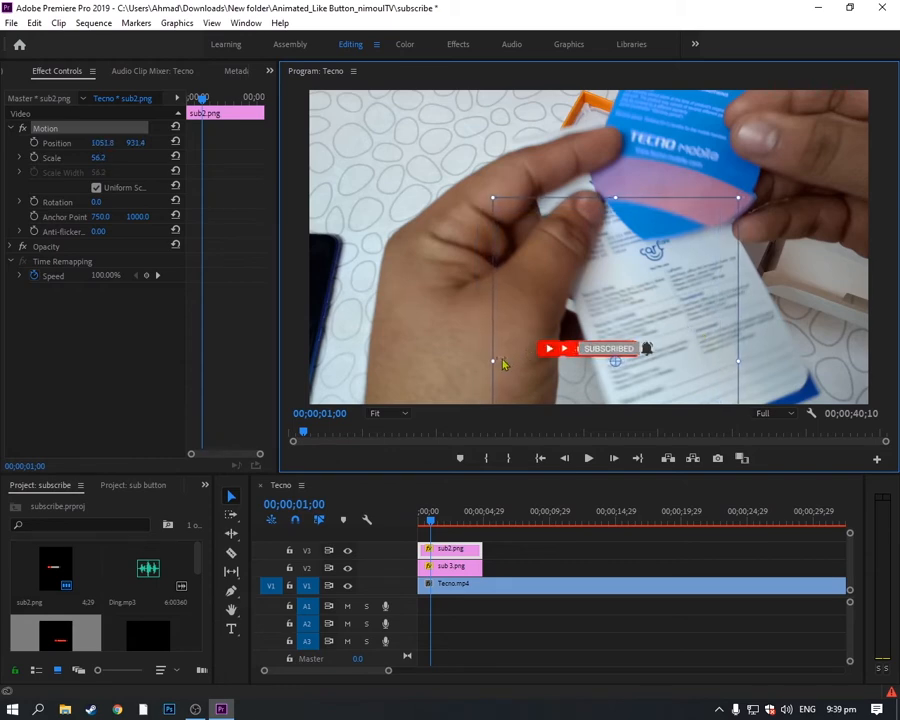
{"action": "left_click_drag", "start_coordinate": [492, 362], "coordinate": [467, 363]}
{"action": "left_click_drag", "start_coordinate": [644, 285], "coordinate": [641, 286]}
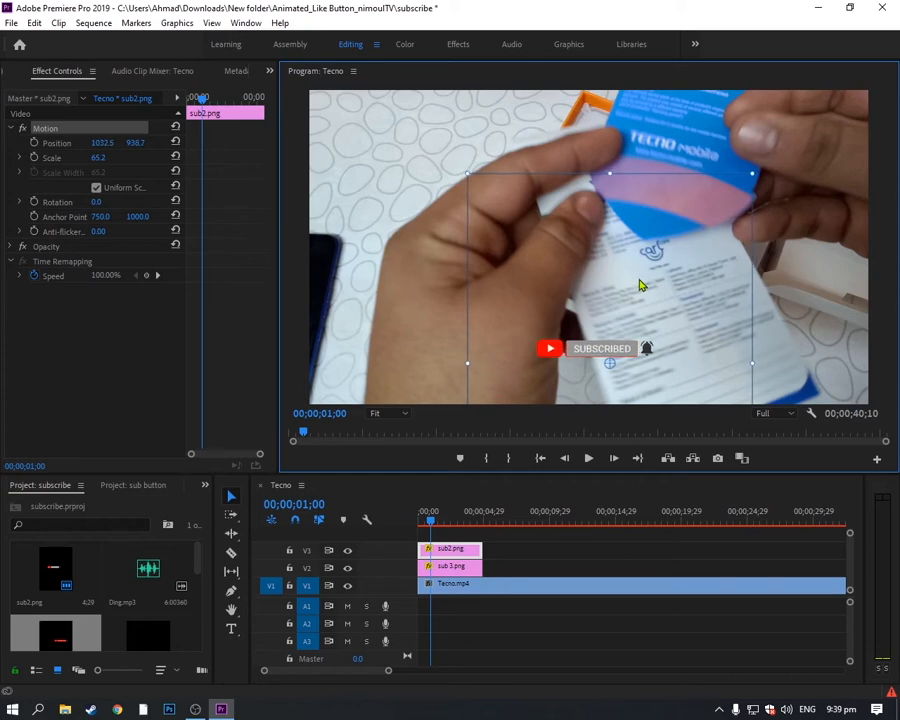
Fine-tune sub2.png to a scale of about 67.9 and a position of about 1029.8, 941.0 to match the Subscribe button
{"action": "left_click", "coordinate": [445, 566]}
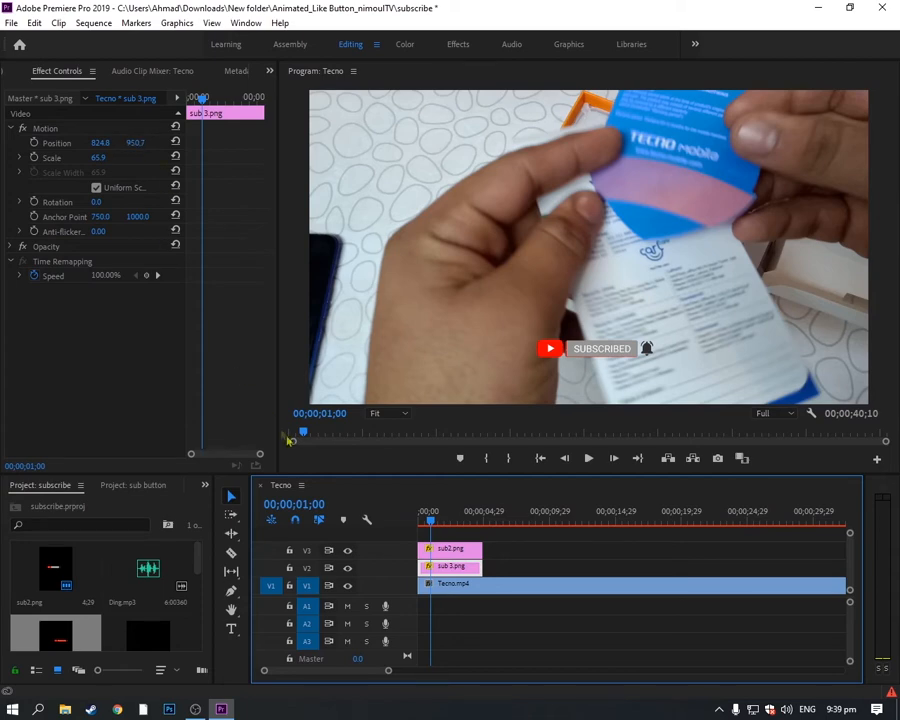
{"action": "left_click", "coordinate": [467, 552]}
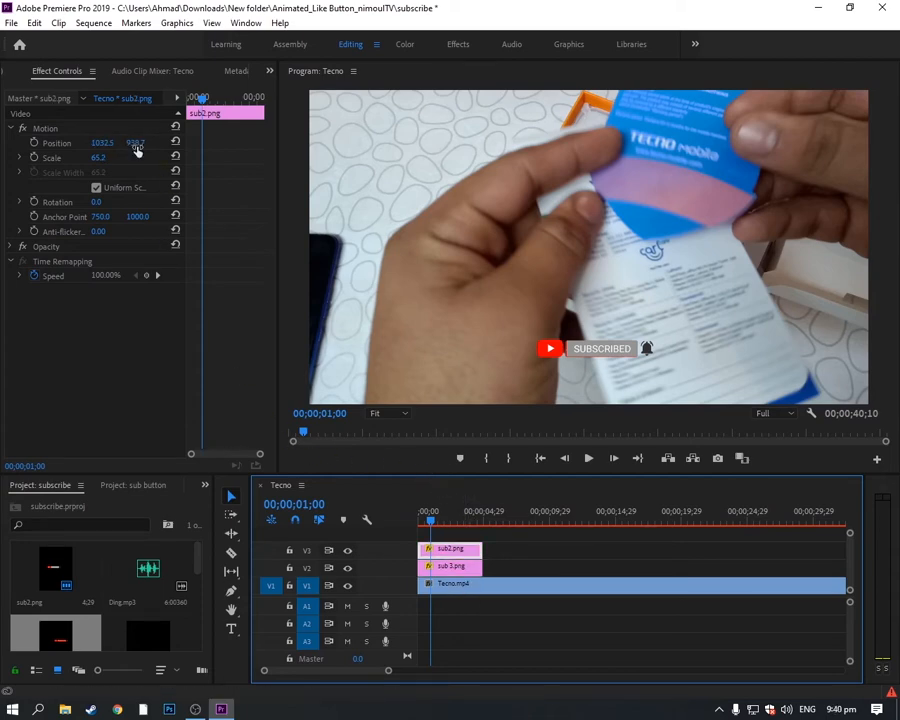
{"action": "left_click", "coordinate": [746, 361]}
{"action": "left_click_drag", "start_coordinate": [746, 361], "coordinate": [749, 362]}
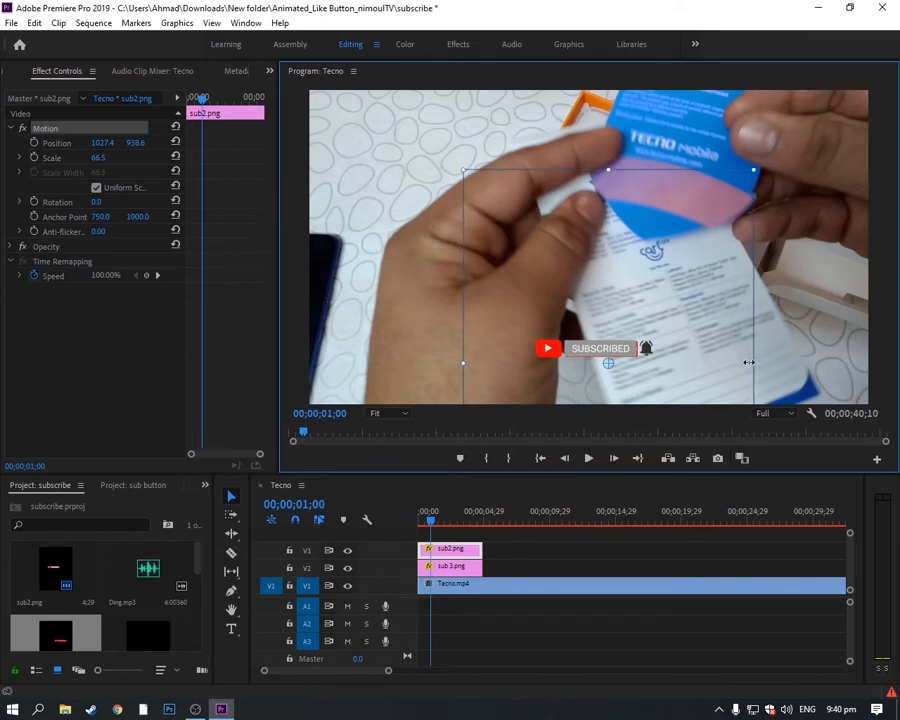
{"action": "left_click_drag", "start_coordinate": [674, 318], "coordinate": [674, 318]}
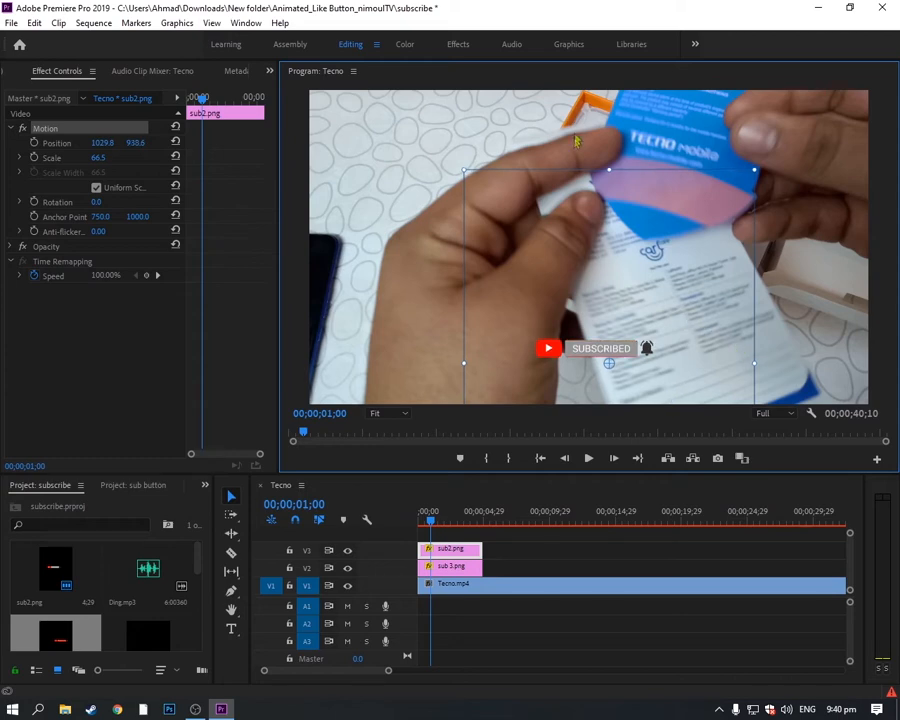
{"action": "left_click_drag", "start_coordinate": [609, 169], "coordinate": [608, 168]}
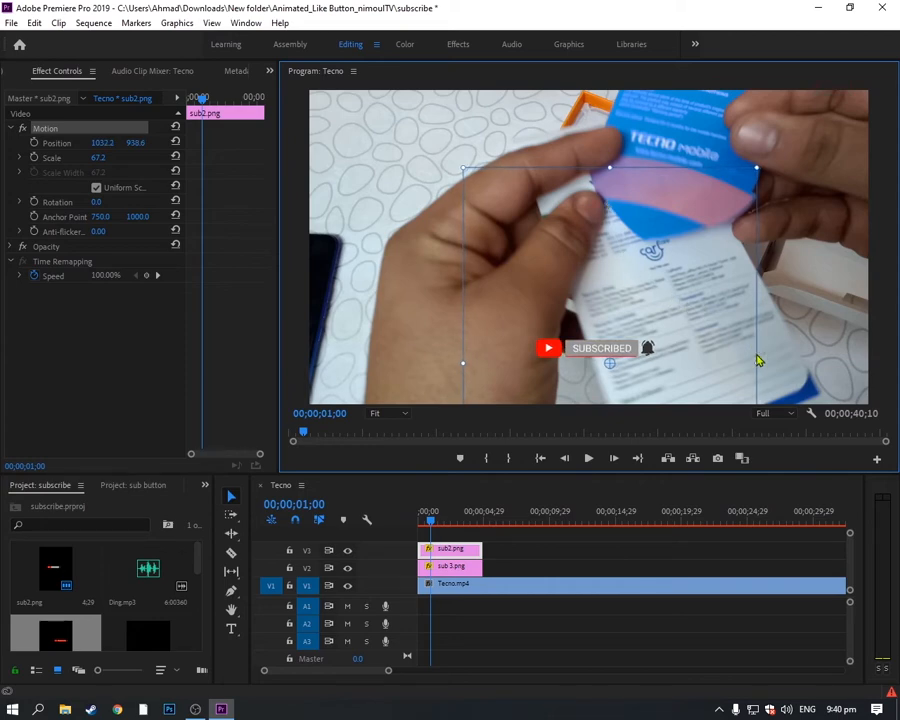
{"action": "left_click_drag", "start_coordinate": [756, 362], "coordinate": [758, 363]}
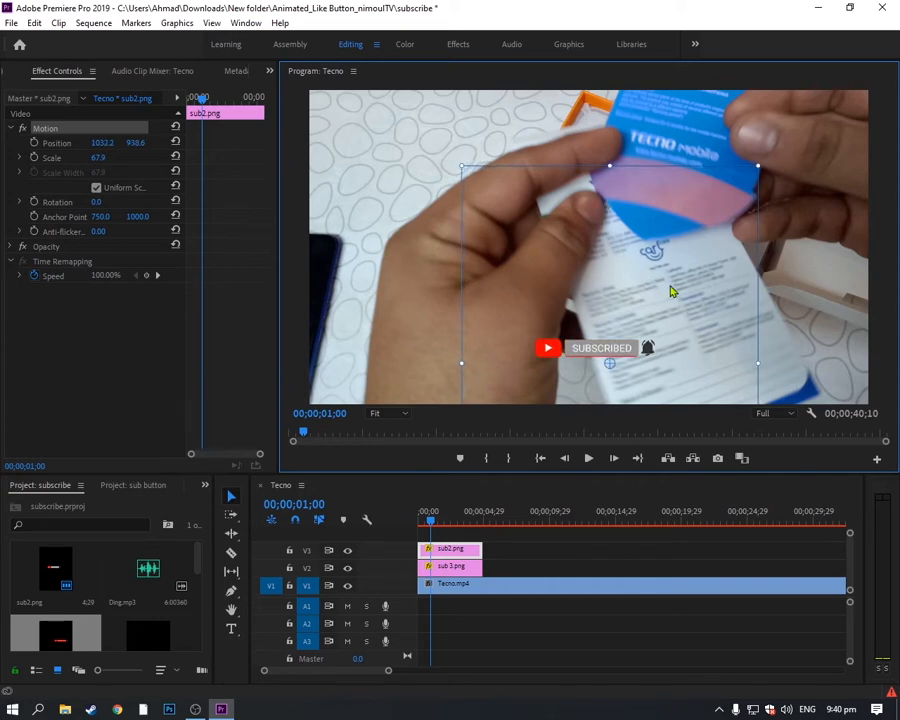
{"action": "left_click_drag", "start_coordinate": [672, 290], "coordinate": [672, 291]}
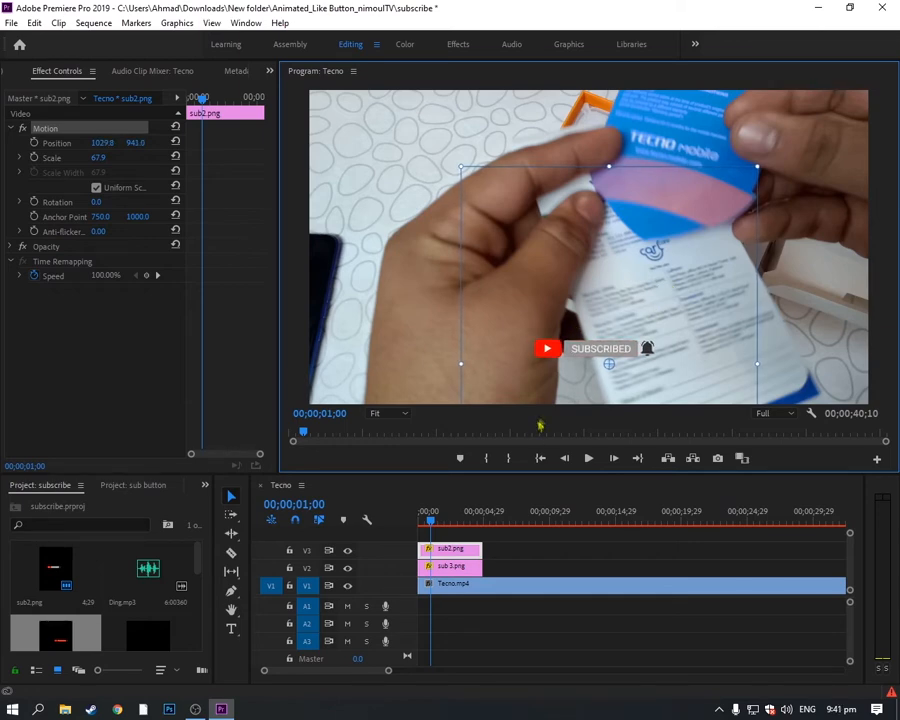
Move sub2.png back to V2 directly after sub 3.png and play the change from Subscribe to Subscribed
{"action": "left_click_drag", "start_coordinate": [455, 567], "coordinate": [500, 566]}
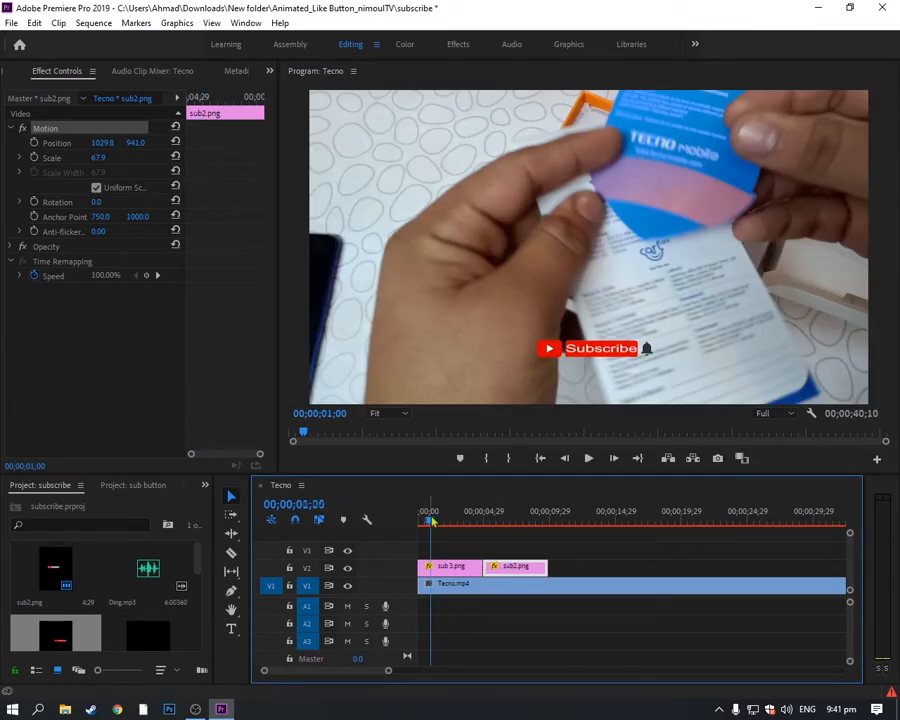
{"action": "left_click", "coordinate": [468, 521]}
{"action": "left_click", "coordinate": [589, 459]}
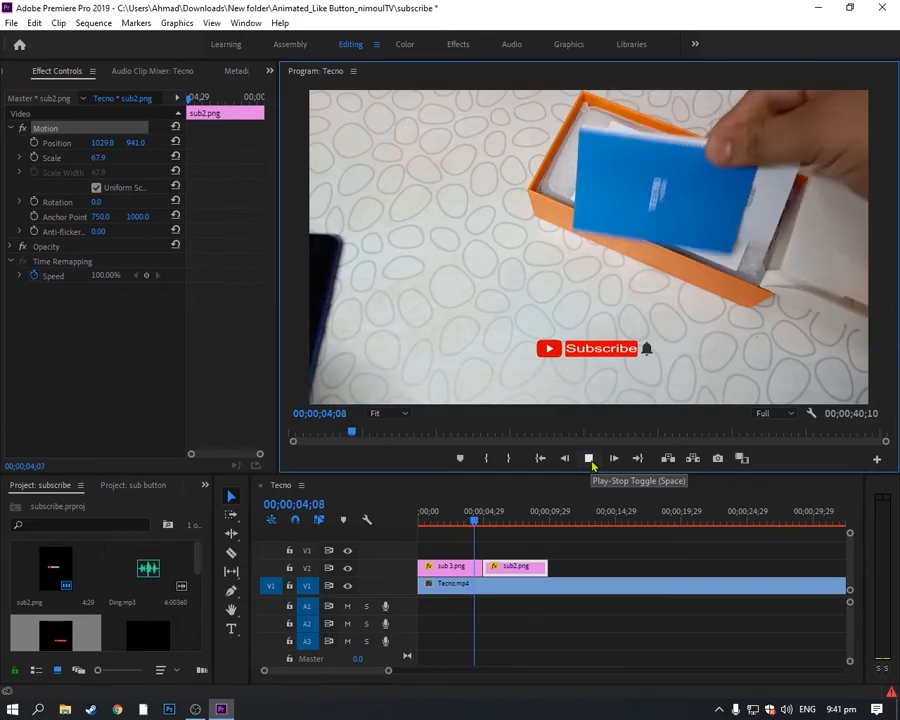
{"action": "left_click", "coordinate": [589, 459]}
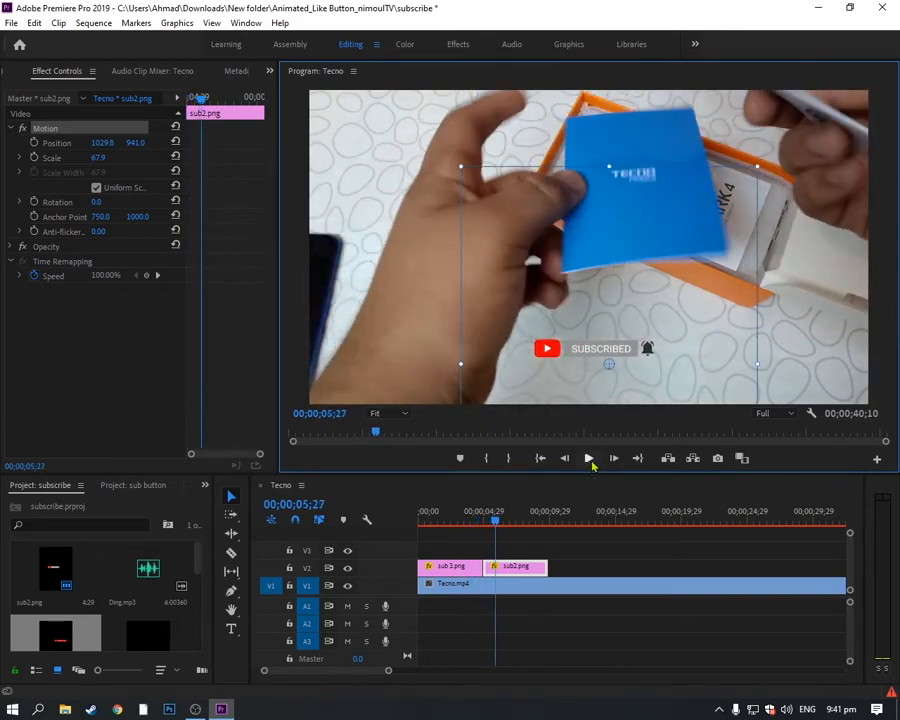
Apply the Crop effect to sub 3.png on V2 and crop its right side by 19% to hide the bell
{"action": "left_click_drag", "start_coordinate": [508, 530], "coordinate": [448, 524]}
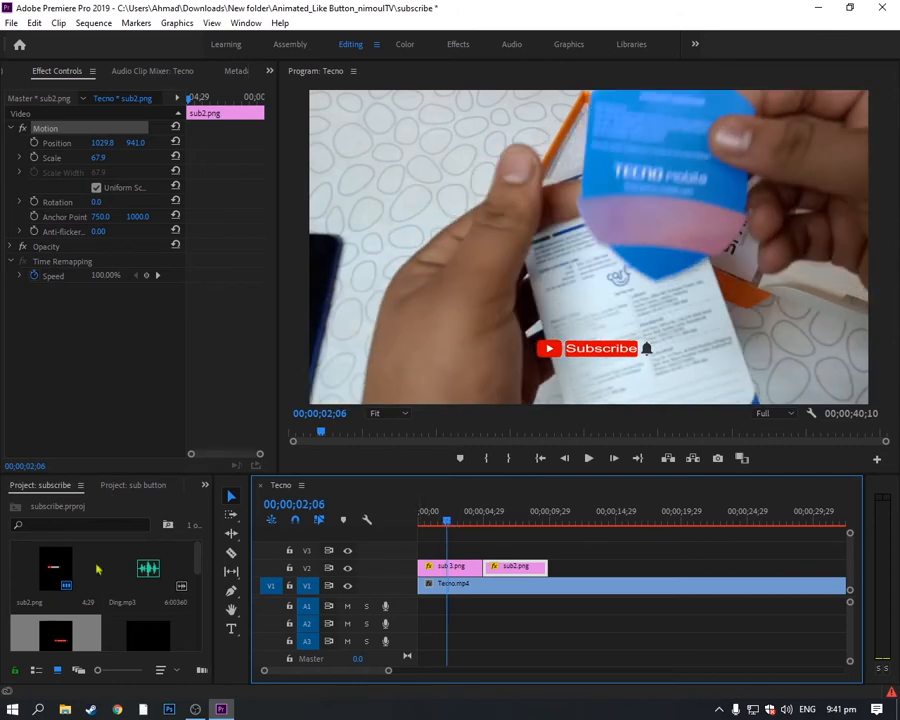
{"action": "left_click", "coordinate": [205, 486]}
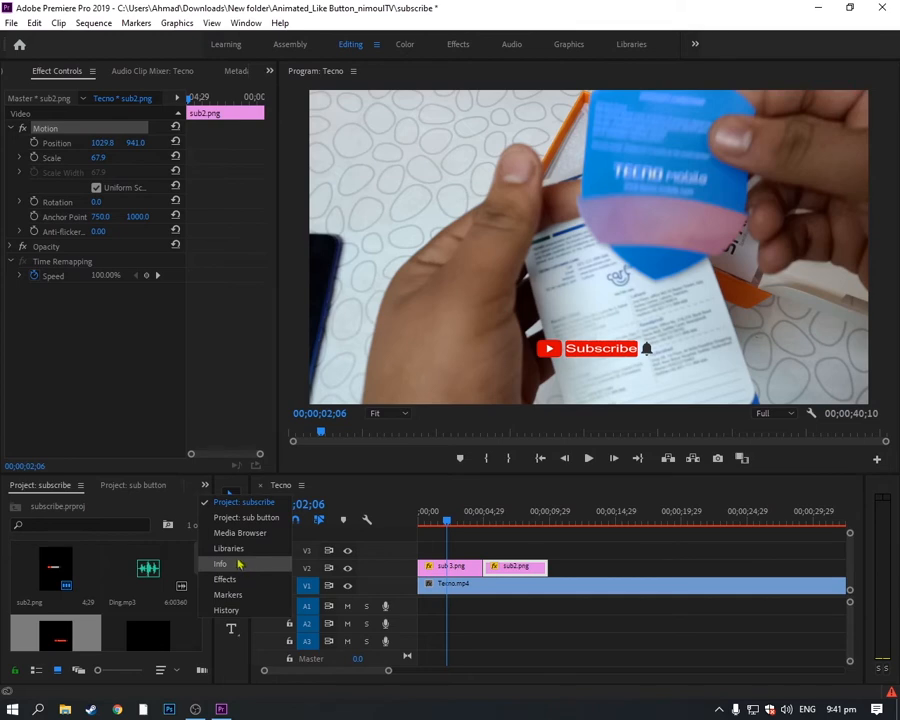
{"action": "key", "text": "Escape"}
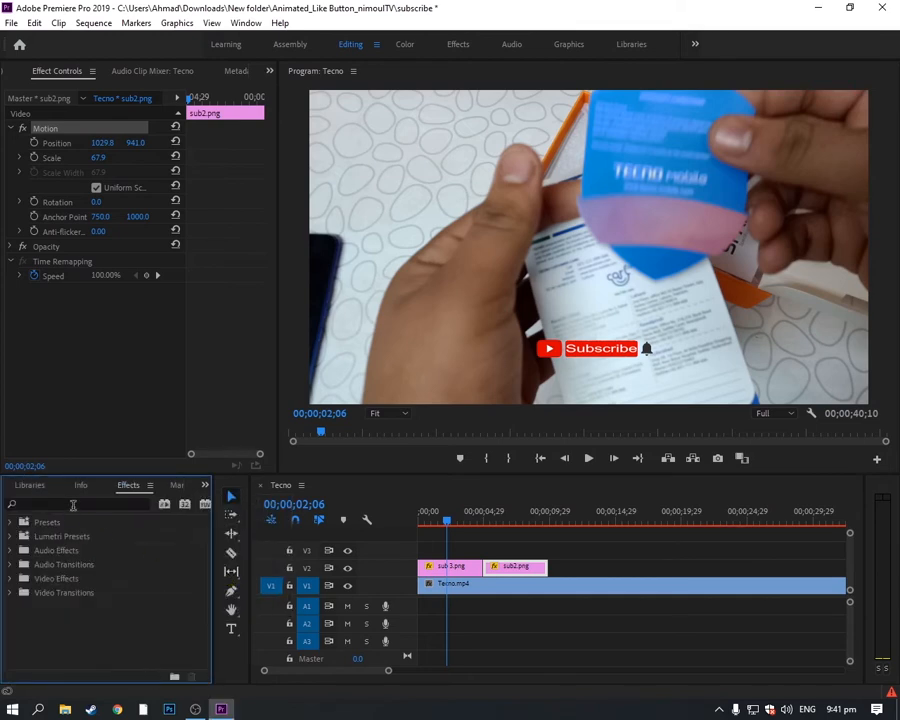
{"action": "left_click", "coordinate": [73, 504]}
{"action": "type", "text": "c"}
{"action": "type", "text": "r"}
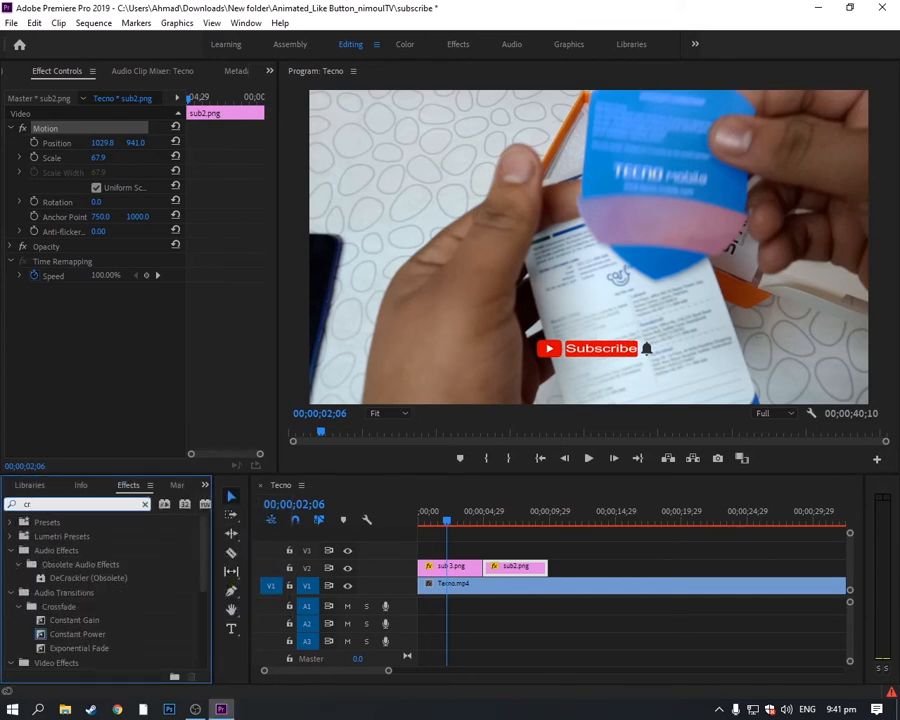
{"action": "type", "text": "op"}
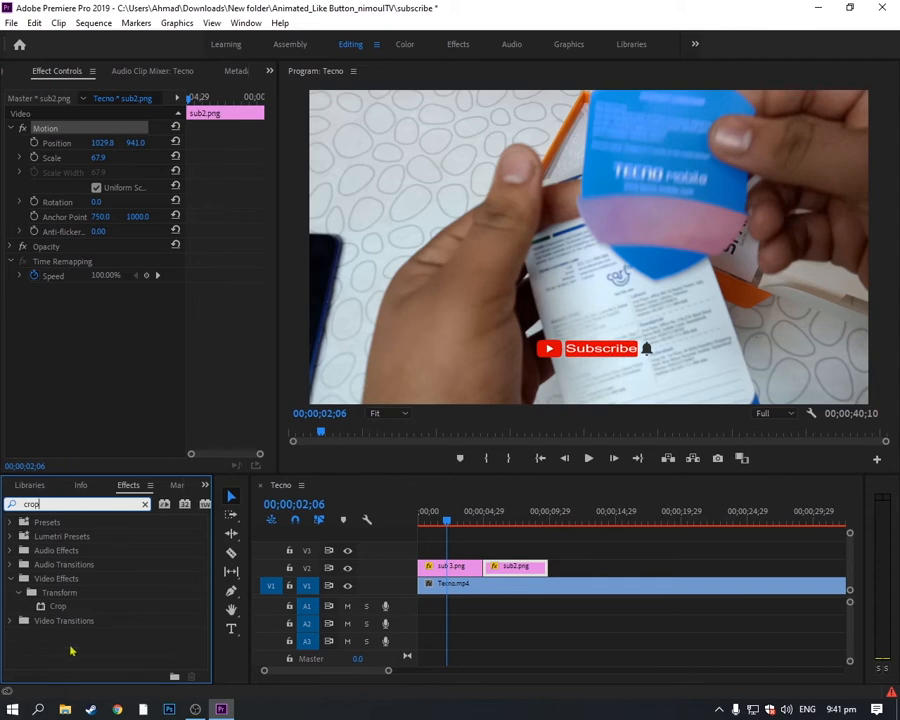
{"action": "left_click_drag", "start_coordinate": [45, 607], "coordinate": [449, 570]}
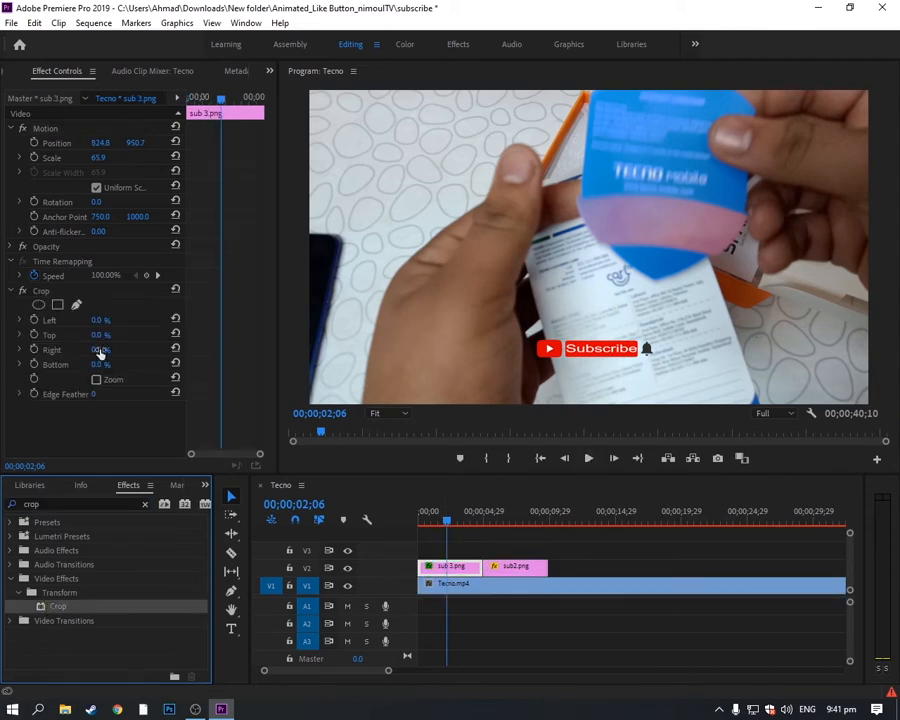
{"action": "left_click_drag", "start_coordinate": [101, 350], "coordinate": [135, 350]}
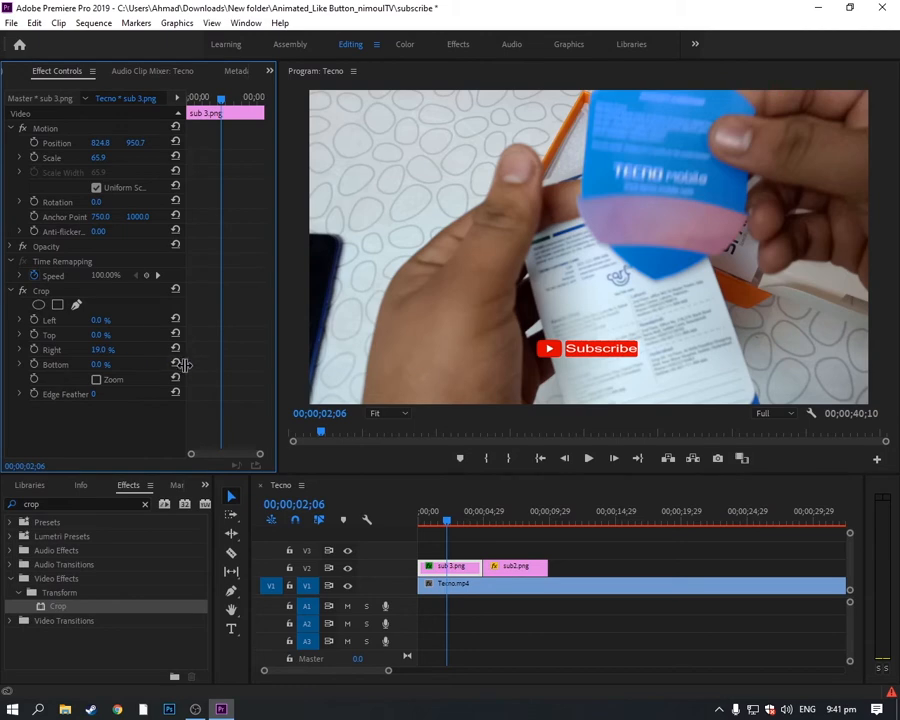
Apply the Crop effect to sub2.png on V2 and crop its right side by 40% to hide the bell
{"action": "left_click_drag", "start_coordinate": [446, 520], "coordinate": [497, 522]}
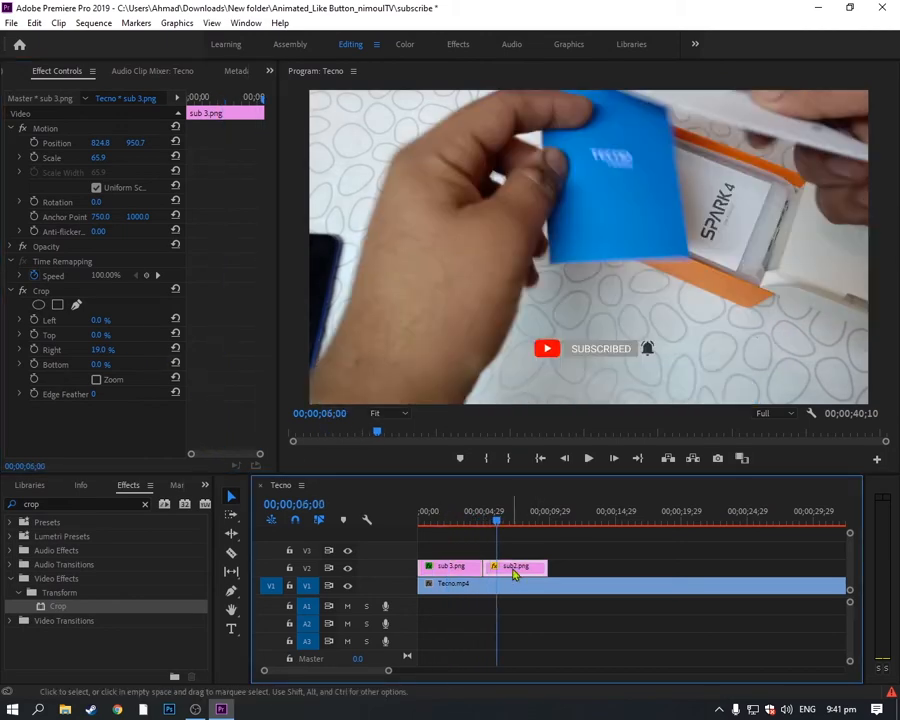
{"action": "left_click", "coordinate": [512, 568]}
{"action": "left_click_drag", "start_coordinate": [110, 604], "coordinate": [497, 570]}
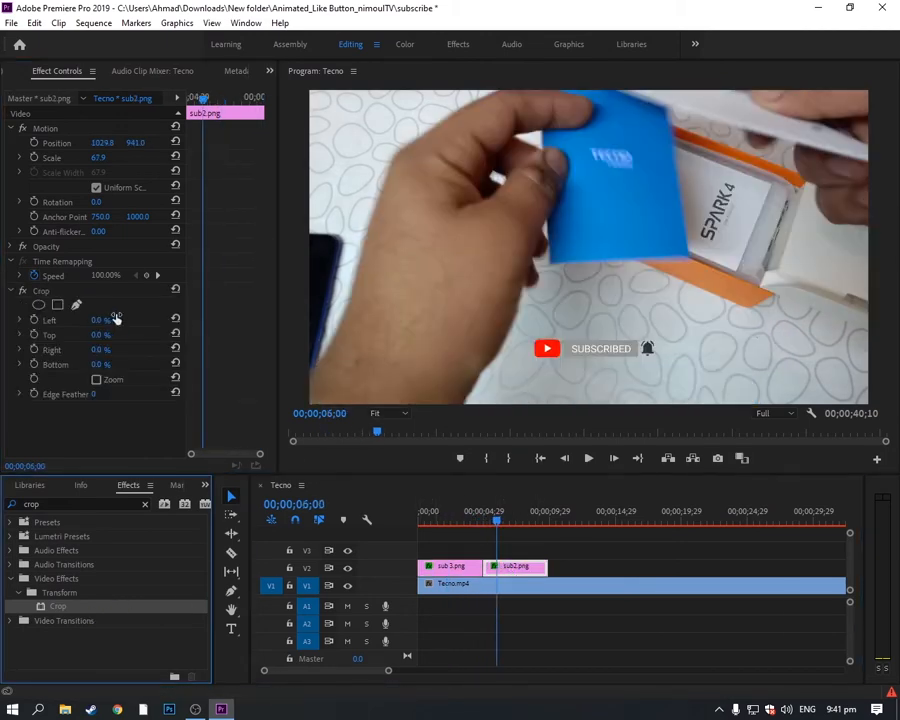
{"action": "left_click", "coordinate": [118, 348]}
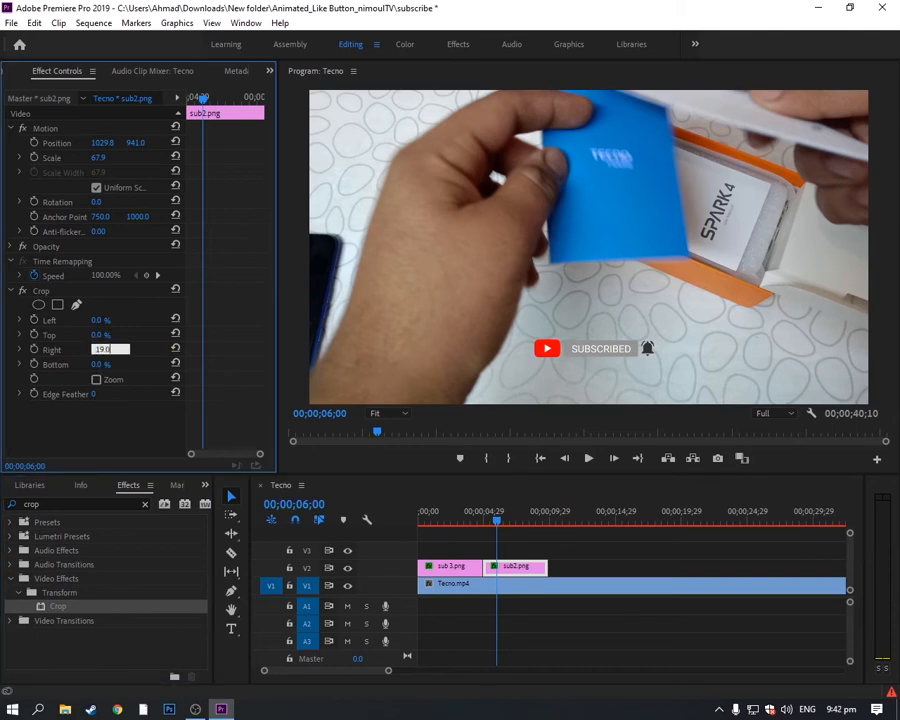
{"action": "key", "text": "Return"}
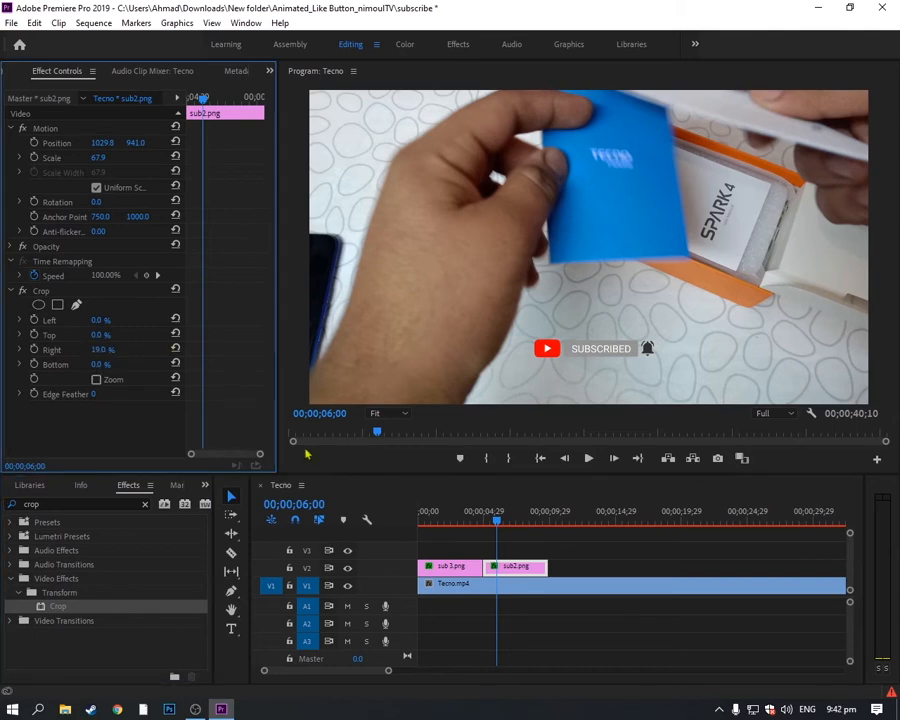
{"action": "mouse_move", "coordinate": [497, 525]}
{"action": "left_mouse_down"}
{"action": "mouse_move", "coordinate": [438, 521]}
{"action": "mouse_move", "coordinate": [489, 521]}
{"action": "left_mouse_up"}
{"action": "left_click_drag", "start_coordinate": [98, 352], "coordinate": [120, 352]}
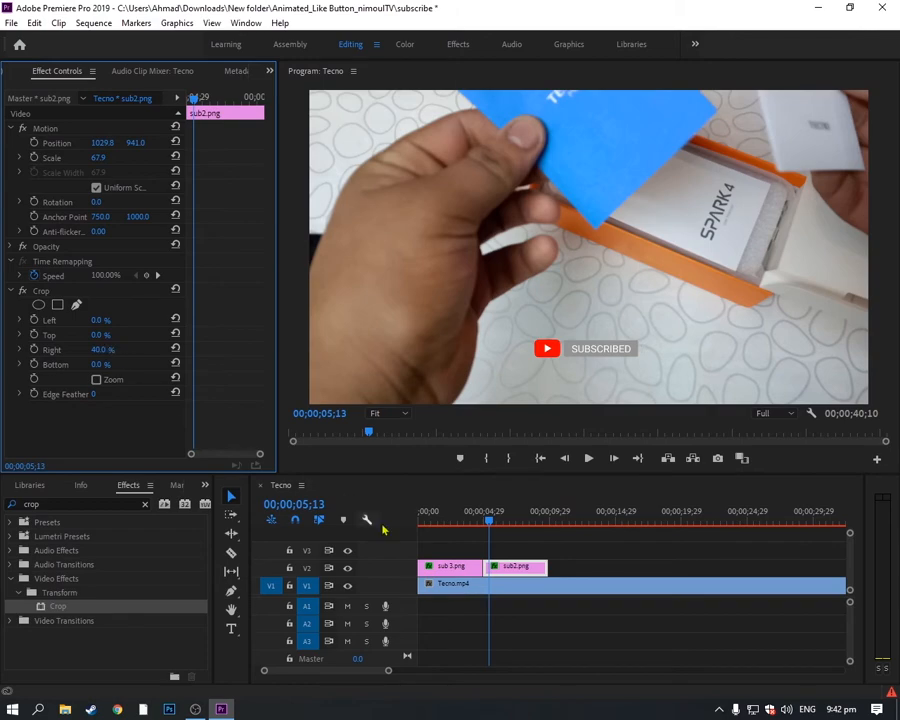
Trim sub 3.png and sub2.png to about 2 seconds each, back to back on V2, and show the subscribe project's media
{"action": "left_click_drag", "start_coordinate": [491, 521], "coordinate": [512, 523]}
{"action": "left_click_drag", "start_coordinate": [481, 523], "coordinate": [452, 527]}
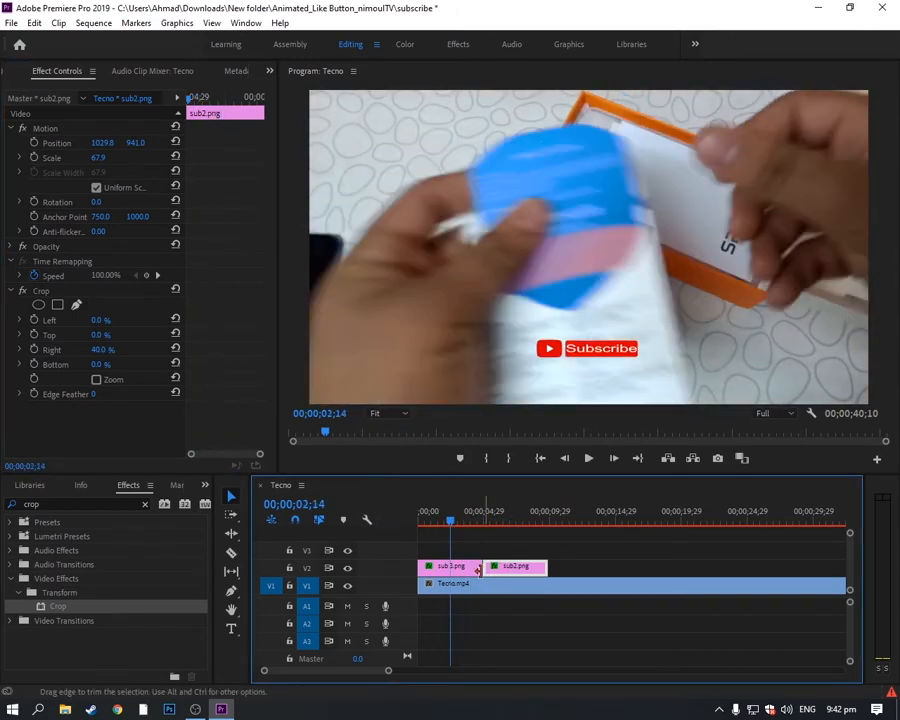
{"action": "left_click_drag", "start_coordinate": [478, 567], "coordinate": [440, 567]}
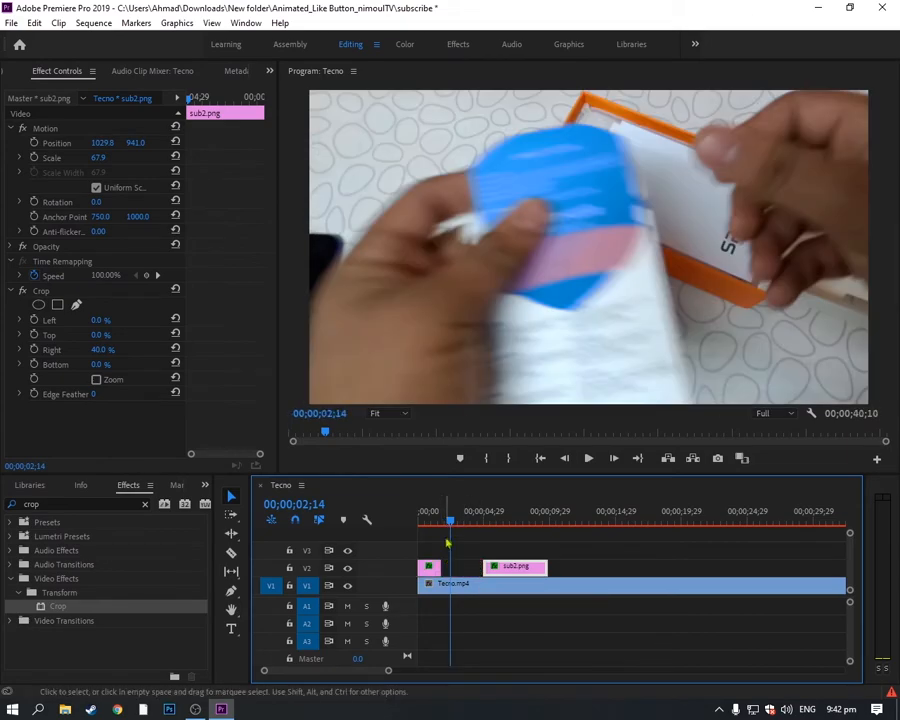
{"action": "left_click", "coordinate": [430, 522]}
{"action": "left_click_drag", "start_coordinate": [527, 567], "coordinate": [466, 567]}
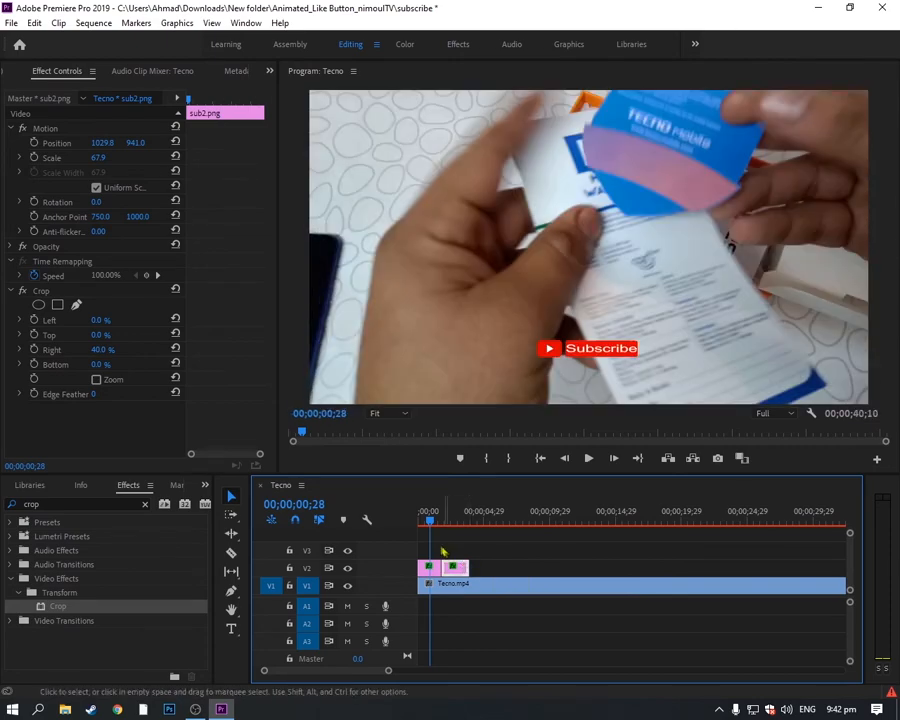
{"action": "left_click", "coordinate": [205, 485]}
{"action": "left_click", "coordinate": [243, 502]}
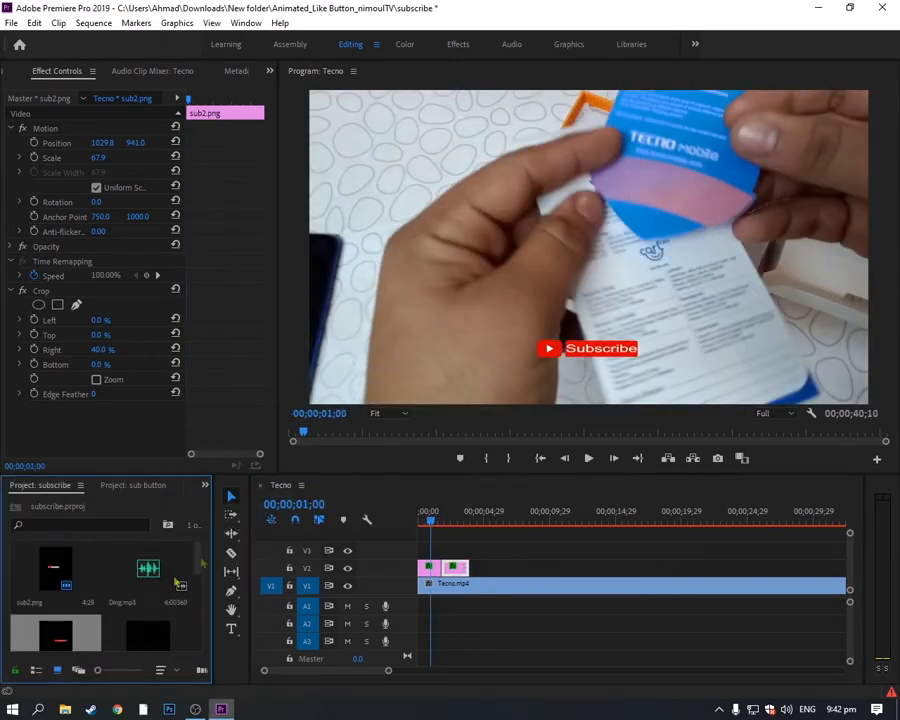
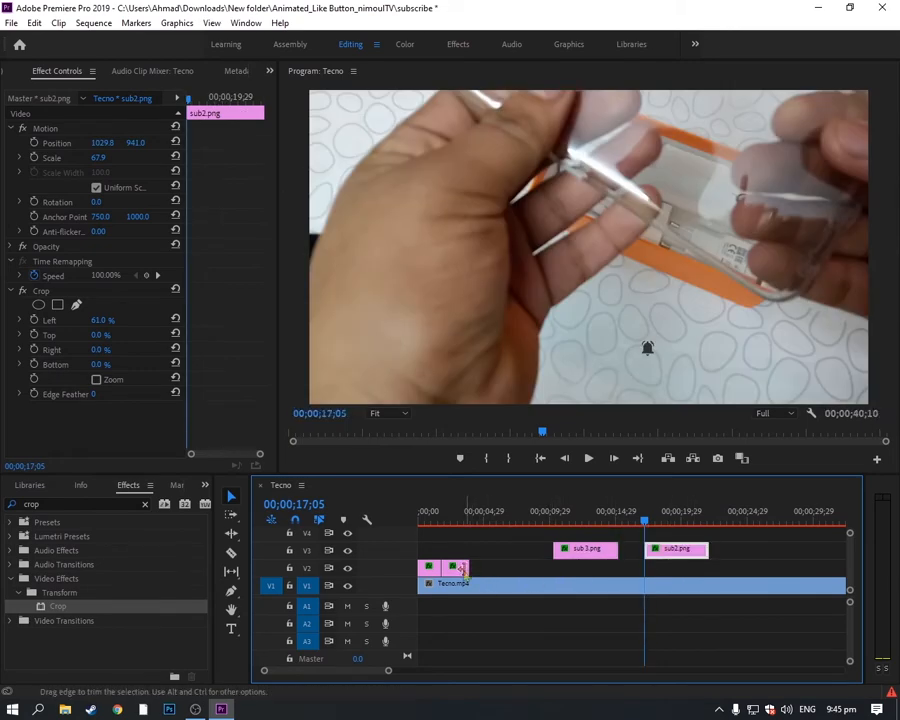
Move the V2 clips to start at about 00;00;01;19 and trim the bell clip sub 3.png on V3 to start there, lasting about 00;00;02;16
{"action": "mouse_move", "coordinate": [458, 571]}
{"action": "left_mouse_down"}
{"action": "mouse_move", "coordinate": [480, 570]}
{"action": "mouse_move", "coordinate": [452, 570]}
{"action": "mouse_move", "coordinate": [465, 570]}
{"action": "left_mouse_up"}
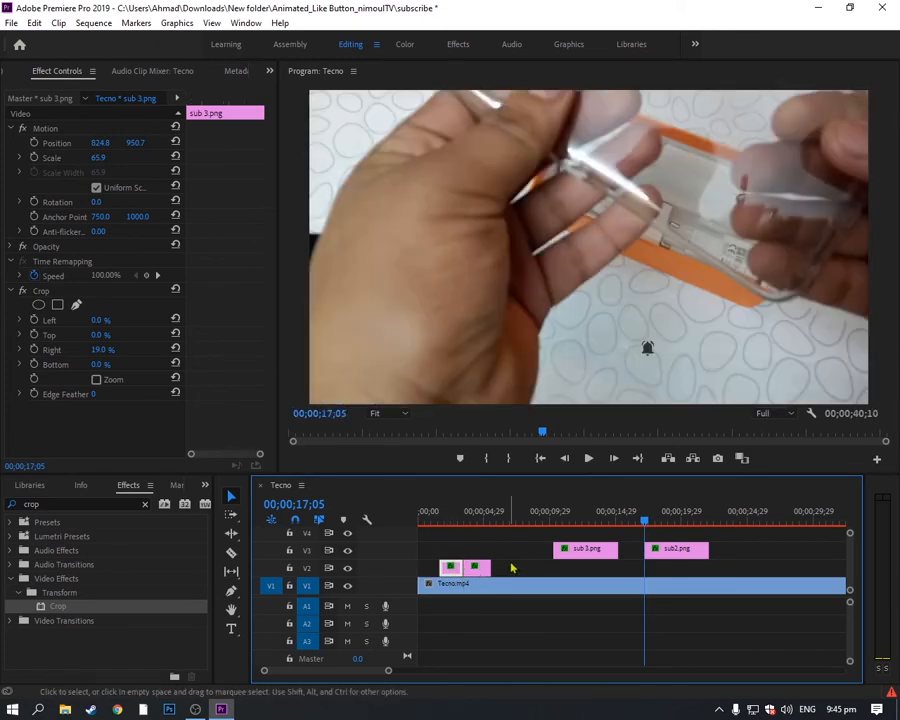
{"action": "mouse_move", "coordinate": [586, 553]}
{"action": "left_mouse_down"}
{"action": "mouse_move", "coordinate": [479, 551]}
{"action": "mouse_move", "coordinate": [569, 550]}
{"action": "left_mouse_up"}
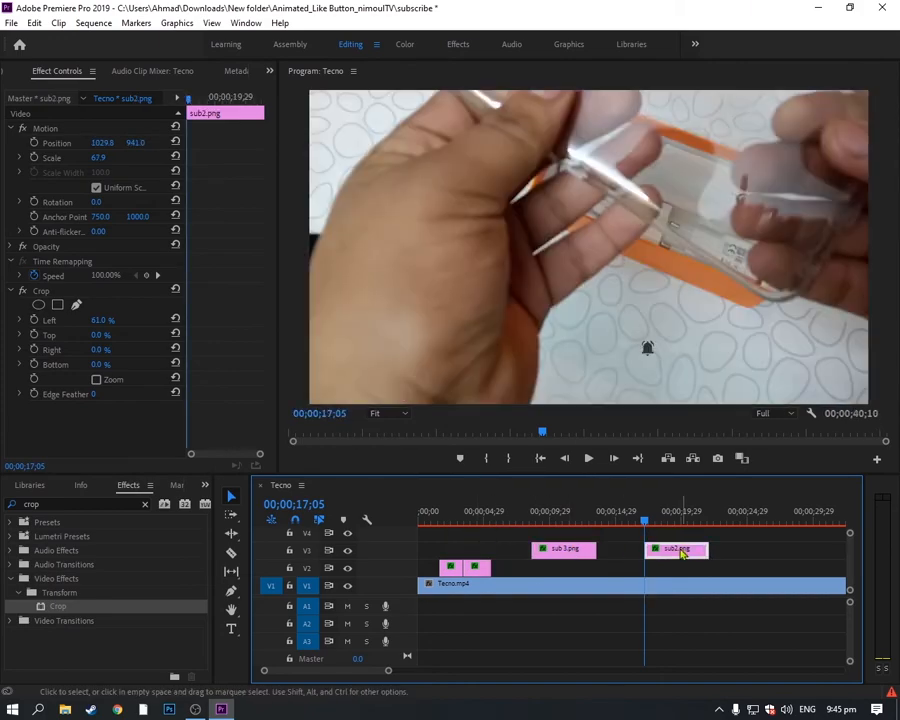
{"action": "double_click", "coordinate": [680, 548]}
{"action": "left_click_drag", "start_coordinate": [642, 526], "coordinate": [460, 548]}
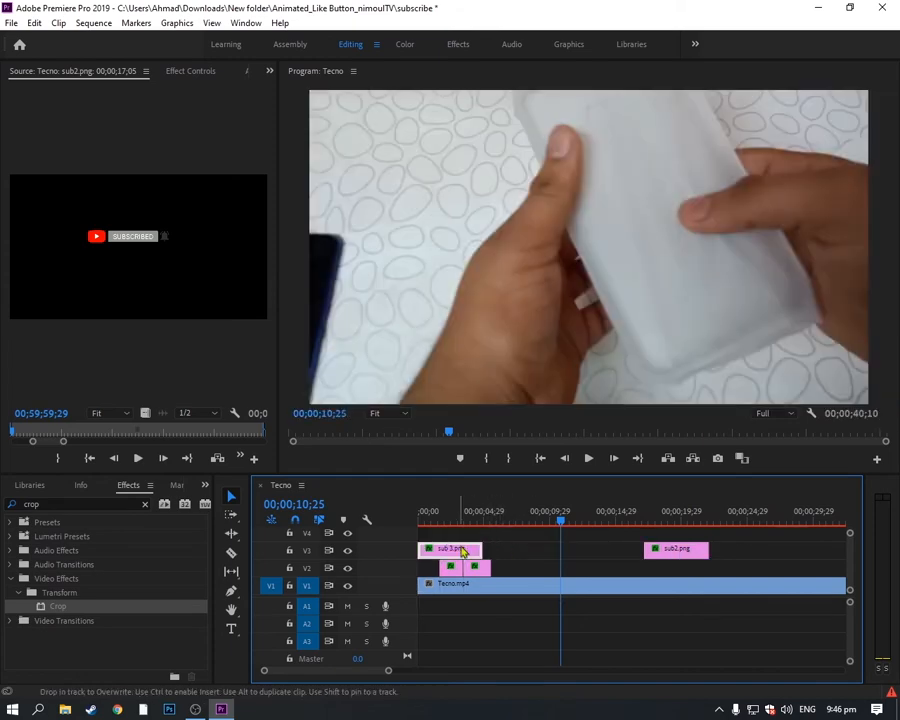
{"action": "left_click_drag", "start_coordinate": [479, 547], "coordinate": [470, 548]}
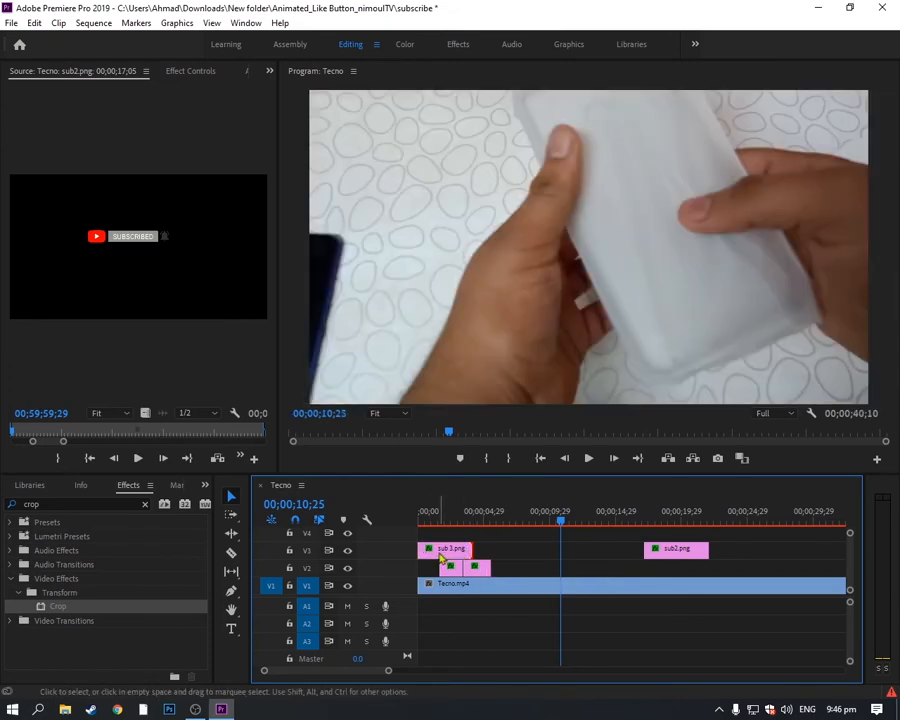
{"action": "left_click_drag", "start_coordinate": [420, 549], "coordinate": [441, 550]}
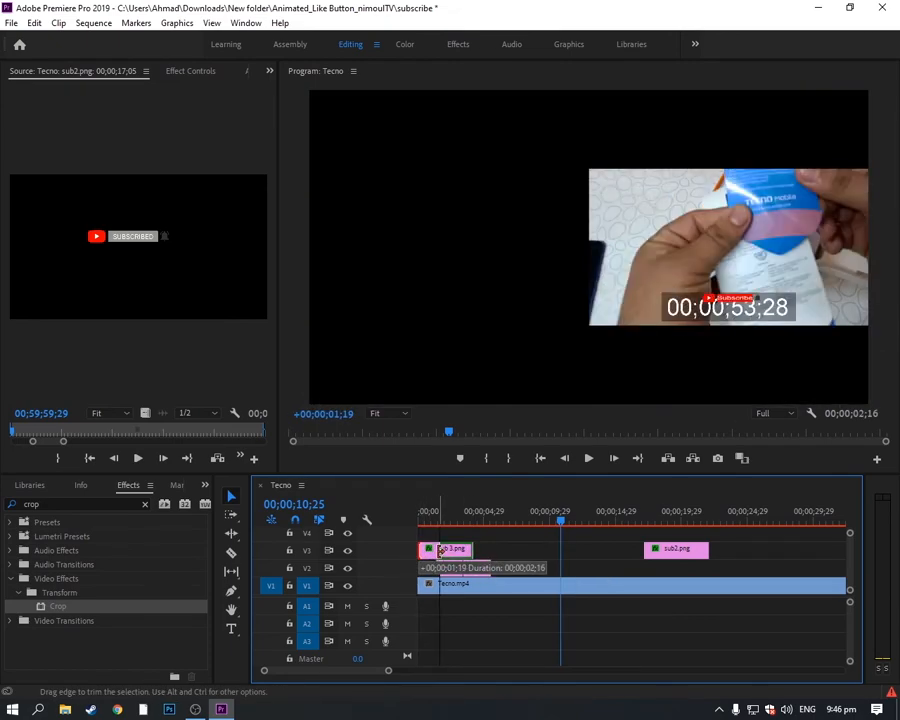
{"action": "left_click_drag", "start_coordinate": [441, 549], "coordinate": [441, 550]}
{"action": "left_click", "coordinate": [446, 549]}
Move the bell clip sub2.png directly after sub 3.png on V3 and trim it to end with sub2.png on V2
{"action": "left_click_drag", "start_coordinate": [520, 531], "coordinate": [466, 525]}
{"action": "left_click_drag", "start_coordinate": [390, 671], "coordinate": [372, 672]}
{"action": "left_click_drag", "start_coordinate": [661, 554], "coordinate": [563, 554]}
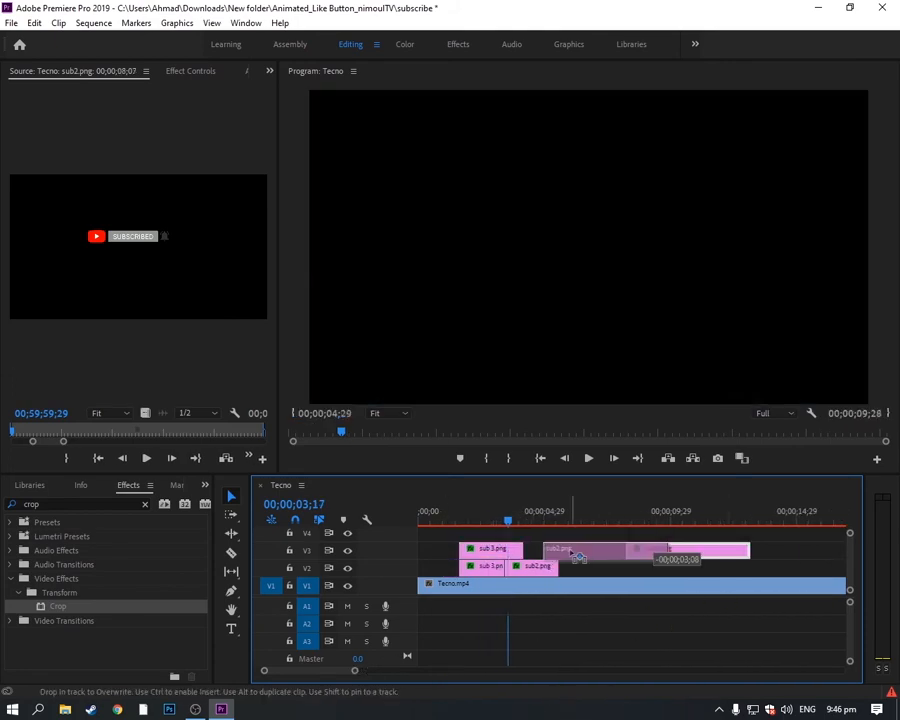
{"action": "left_click_drag", "start_coordinate": [508, 525], "coordinate": [530, 525]}
{"action": "left_click_drag", "start_coordinate": [645, 548], "coordinate": [493, 528]}
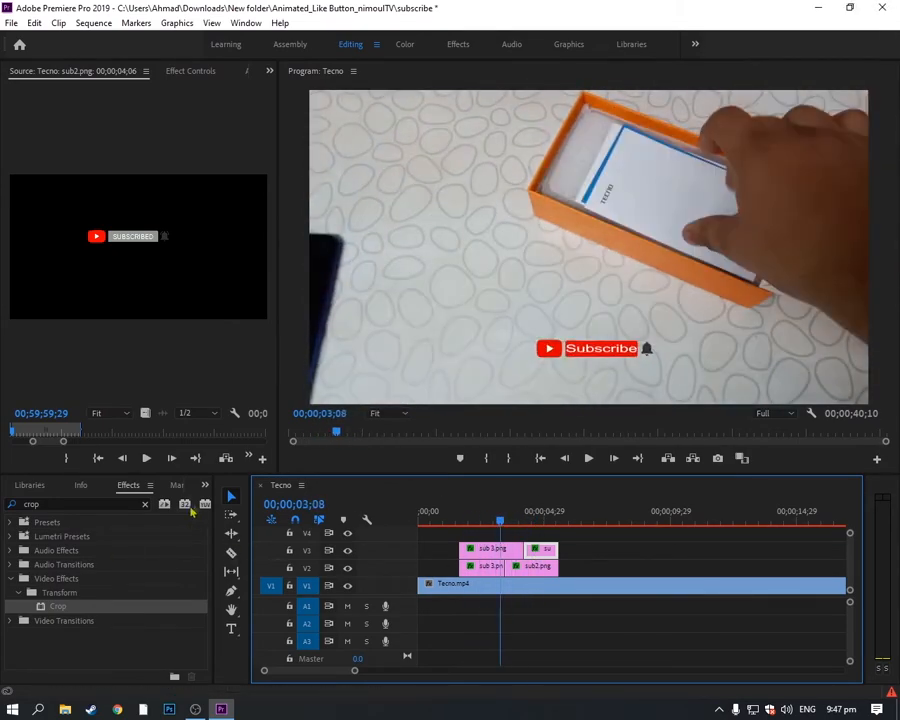
Add hand 3.png on V2 and hand 2.png on V4 from the subscribe project's media, both after the button clips
{"action": "left_click", "coordinate": [204, 485]}
{"action": "left_click", "coordinate": [240, 500]}
{"action": "scroll", "coordinate": [172, 560], "scroll_direction": "down", "scroll_amount": 1}
{"action": "left_click_drag", "start_coordinate": [166, 560], "coordinate": [607, 550]}
{"action": "left_click_drag", "start_coordinate": [150, 606], "coordinate": [746, 570]}
{"action": "left_click_drag", "start_coordinate": [668, 522], "coordinate": [785, 525]}
{"action": "left_click_drag", "start_coordinate": [670, 549], "coordinate": [670, 532]}
{"action": "left_click_drag", "start_coordinate": [783, 566], "coordinate": [794, 531]}
{"action": "left_click", "coordinate": [636, 520]}
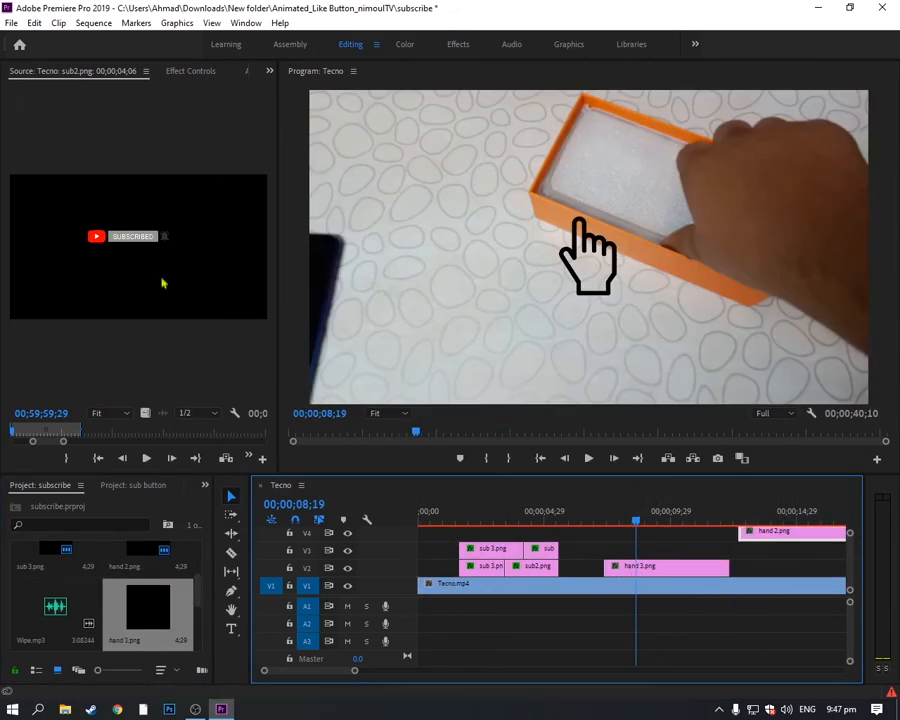
Move hand 3.png to V4 above the button clips, aligned with the start of sub 3.png
{"action": "left_click", "coordinate": [672, 567]}
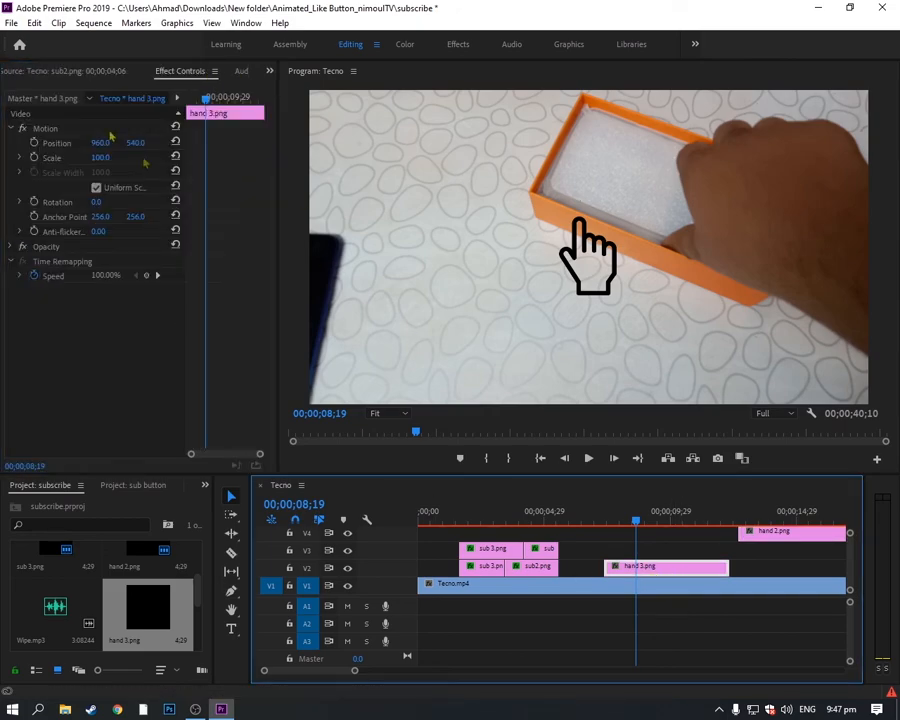
{"action": "left_click", "coordinate": [605, 258]}
{"action": "left_click_drag", "start_coordinate": [670, 567], "coordinate": [525, 531]}
{"action": "left_click", "coordinate": [495, 518]}
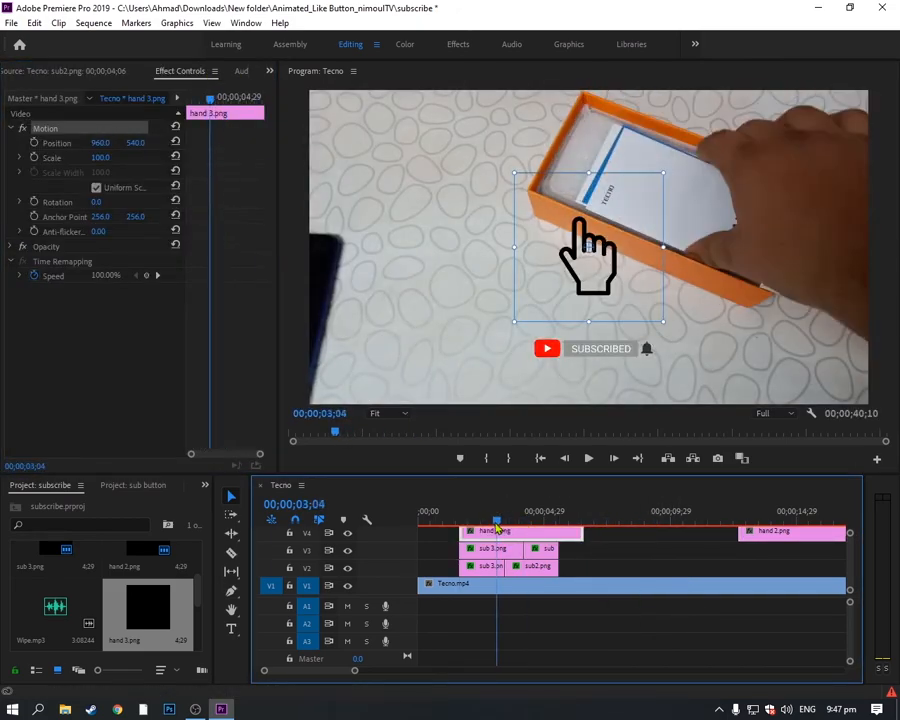
Scale hand 3.png to about 42.5 at about 908.1, 966.4 on the Subscribe button and trim it to start at about 00;00;02;14
{"action": "left_click_drag", "start_coordinate": [601, 187], "coordinate": [598, 342]}
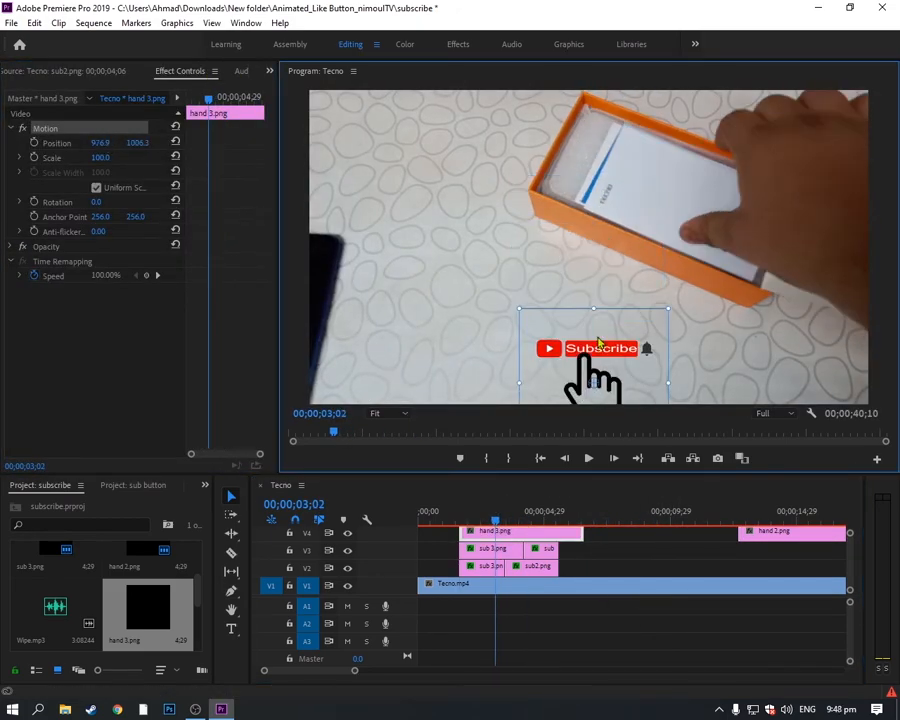
{"action": "left_click_drag", "start_coordinate": [664, 381], "coordinate": [572, 368]}
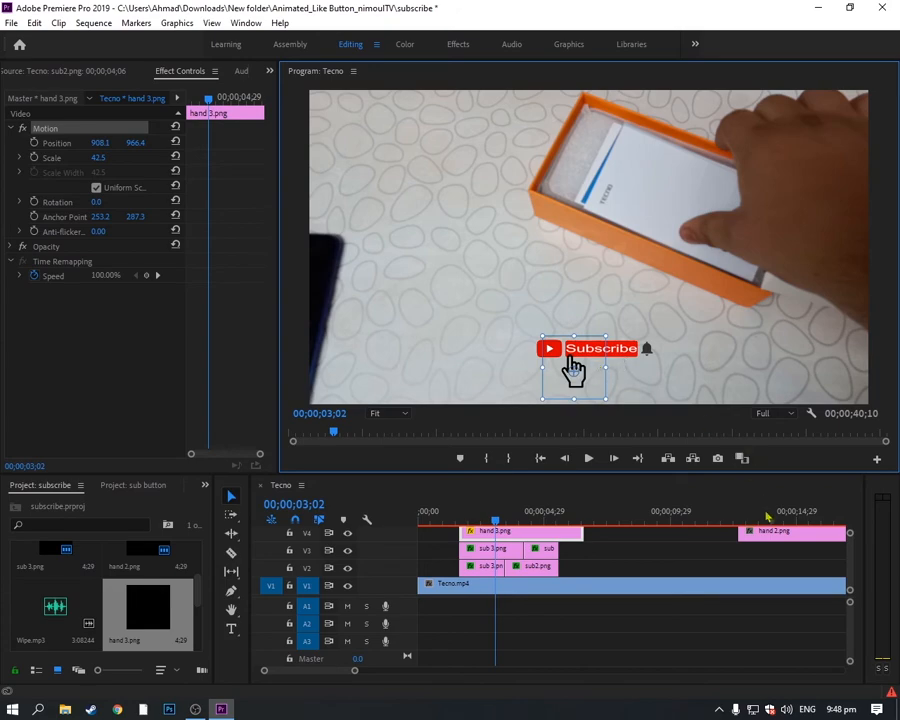
{"action": "left_click_drag", "start_coordinate": [581, 531], "coordinate": [479, 533]}
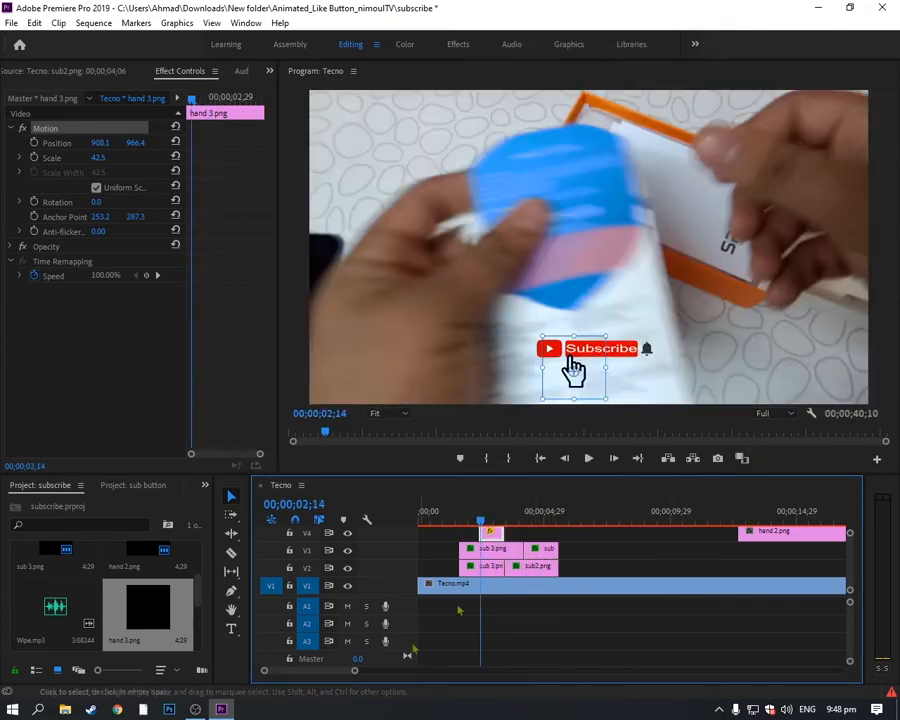
Place hand 2.png directly after hand 3.png on V4, cut it at about one second long and delete the remainder
{"action": "left_click_drag", "start_coordinate": [354, 670], "coordinate": [350, 671]}
{"action": "left_click_drag", "start_coordinate": [837, 533], "coordinate": [540, 533]}
{"action": "left_click_drag", "start_coordinate": [345, 670], "coordinate": [270, 671]}
{"action": "left_click", "coordinate": [231, 553]}
{"action": "left_click", "coordinate": [684, 532]}
{"action": "left_click", "coordinate": [232, 498]}
{"action": "left_click", "coordinate": [812, 531]}
{"action": "key", "text": "Delete"}
Scale hand 2.png to about 50.9 and position its fingertip on the Subscribed button to match hand 3.png
{"action": "left_click_drag", "start_coordinate": [248, 556], "coordinate": [184, 552]}
{"action": "left_click_drag", "start_coordinate": [498, 524], "coordinate": [563, 522]}
{"action": "left_click", "coordinate": [574, 531]}
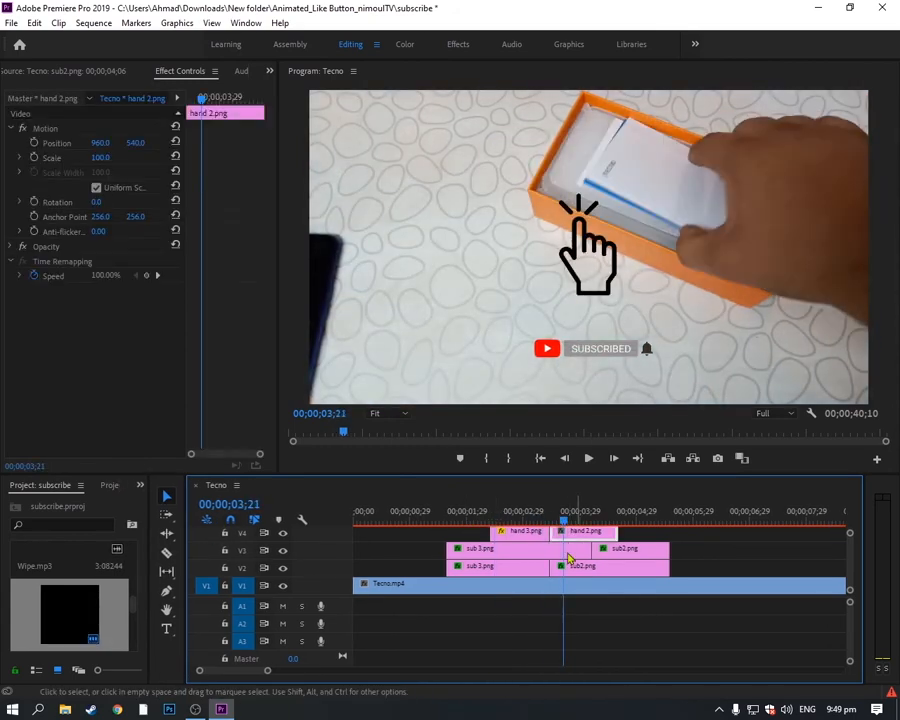
{"action": "left_click_drag", "start_coordinate": [578, 252], "coordinate": [586, 350]}
{"action": "left_click_drag", "start_coordinate": [671, 341], "coordinate": [596, 368]}
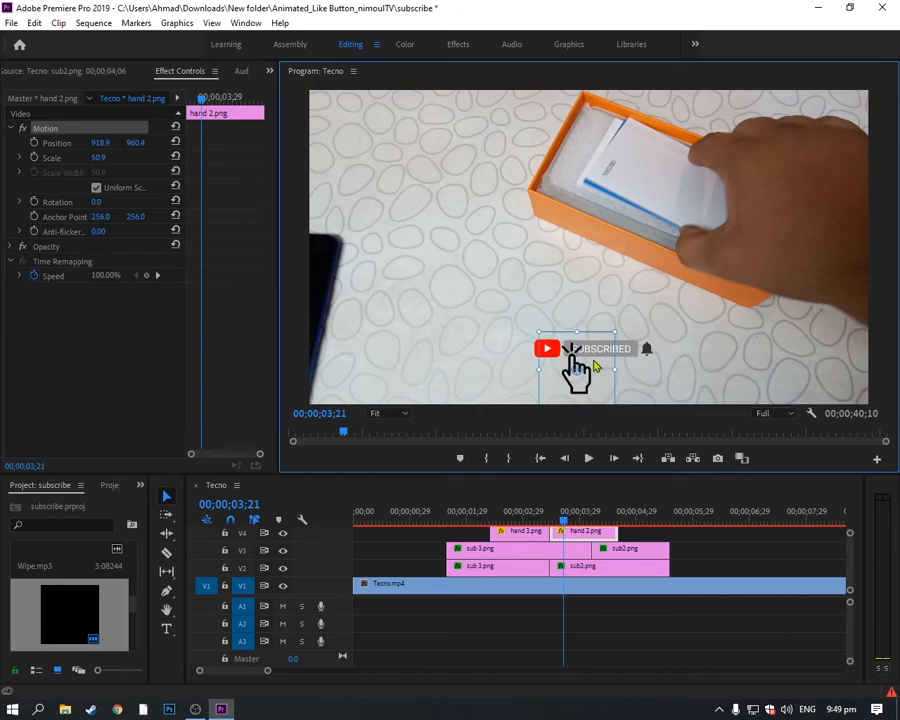
{"action": "left_click_drag", "start_coordinate": [563, 522], "coordinate": [539, 522]}
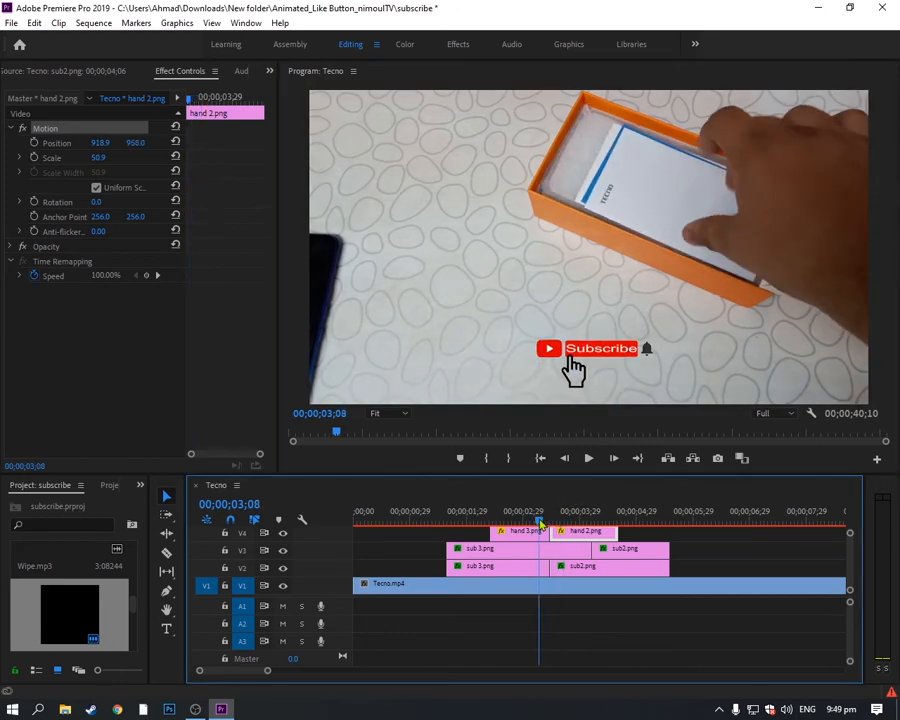
Cut hand 3.png at about 00;00;03;07 on V4 and fit a shortened hand 2.png directly after the cut
{"action": "left_click", "coordinate": [536, 521]}
{"action": "left_click", "coordinate": [167, 552]}
{"action": "left_click", "coordinate": [537, 532]}
{"action": "left_click", "coordinate": [164, 497]}
{"action": "left_click_drag", "start_coordinate": [578, 533], "coordinate": [565, 537]}
Play back the hand clicking Subscribe and adjust hand 3.png on V4 to start slightly earlier
{"action": "left_click_drag", "start_coordinate": [536, 520], "coordinate": [524, 520]}
{"action": "left_click", "coordinate": [589, 458]}
{"action": "key", "text": "space"}
{"action": "left_click", "coordinate": [589, 458]}
{"action": "mouse_move", "coordinate": [510, 531]}
{"action": "left_mouse_down"}
{"action": "mouse_move", "coordinate": [521, 540]}
{"action": "mouse_move", "coordinate": [508, 535]}
{"action": "left_mouse_up"}
{"action": "left_click", "coordinate": [479, 521]}
{"action": "key", "text": "space"}
{"action": "left_click_drag", "start_coordinate": [585, 521], "coordinate": [474, 521]}
{"action": "key", "text": "space"}
{"action": "mouse_move", "coordinate": [545, 521]}
{"action": "left_mouse_down"}
{"action": "mouse_move", "coordinate": [586, 521]}
{"action": "mouse_move", "coordinate": [555, 521]}
{"action": "mouse_move", "coordinate": [591, 531]}
{"action": "mouse_move", "coordinate": [549, 533]}
{"action": "mouse_move", "coordinate": [551, 522]}
{"action": "mouse_move", "coordinate": [522, 522]}
{"action": "mouse_move", "coordinate": [559, 522]}
{"action": "left_mouse_up"}
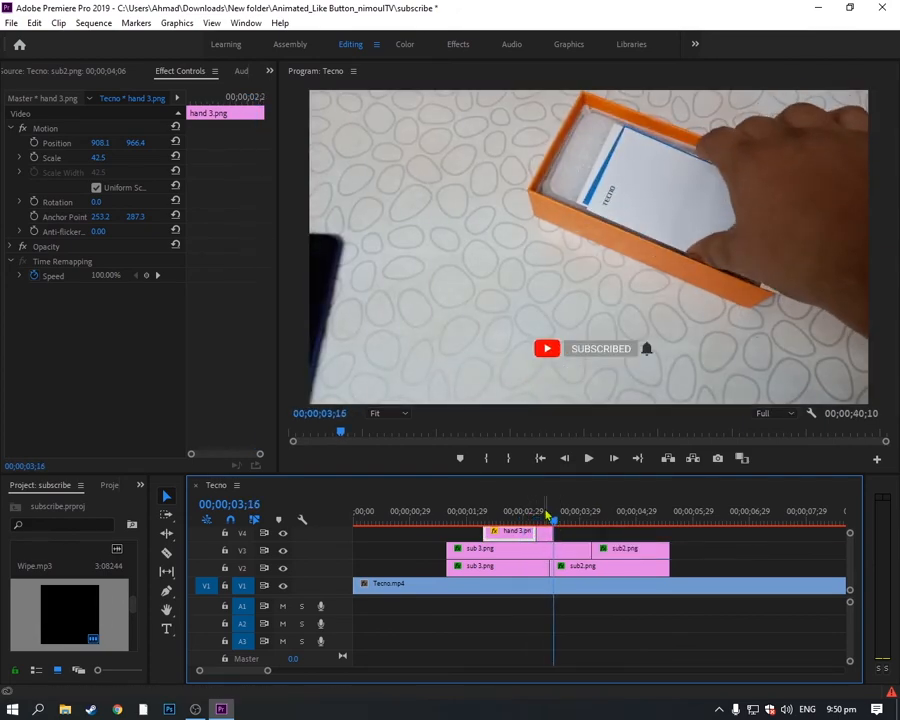
Copy the hand 3.png and hand 2.png clips on V4 and paste them directly after the originals with V1, V2 and V3 locked
{"action": "right_click", "coordinate": [502, 537]}
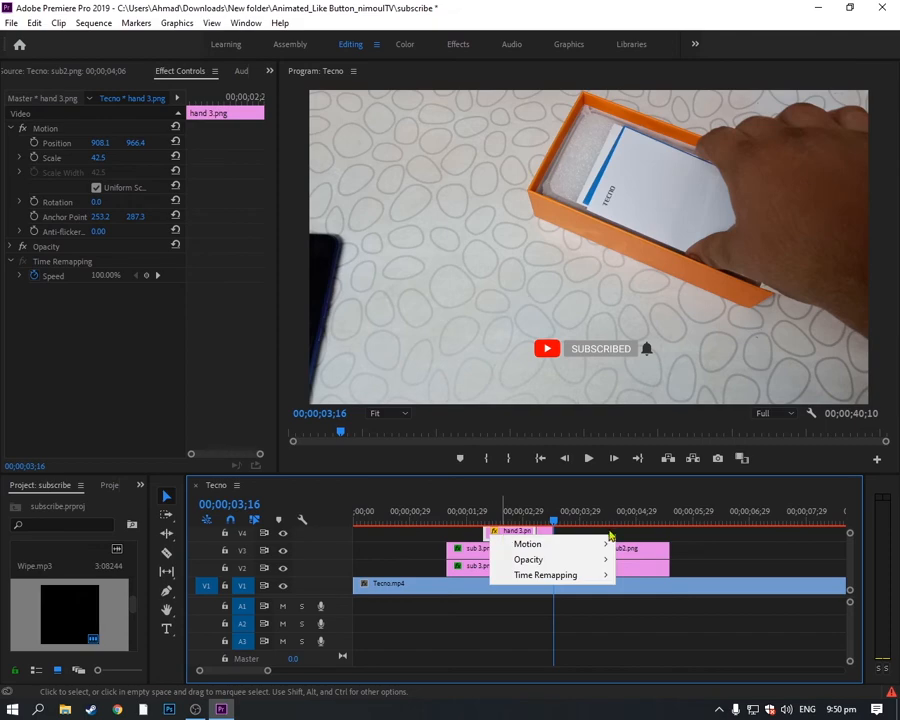
{"action": "left_click", "coordinate": [590, 538]}
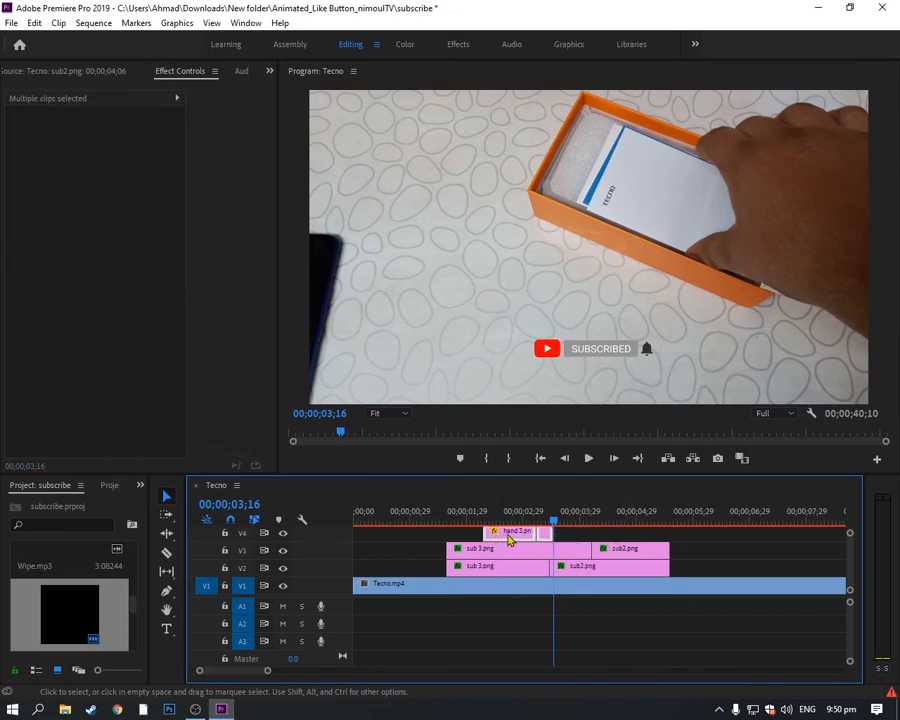
{"action": "right_click", "coordinate": [507, 538]}
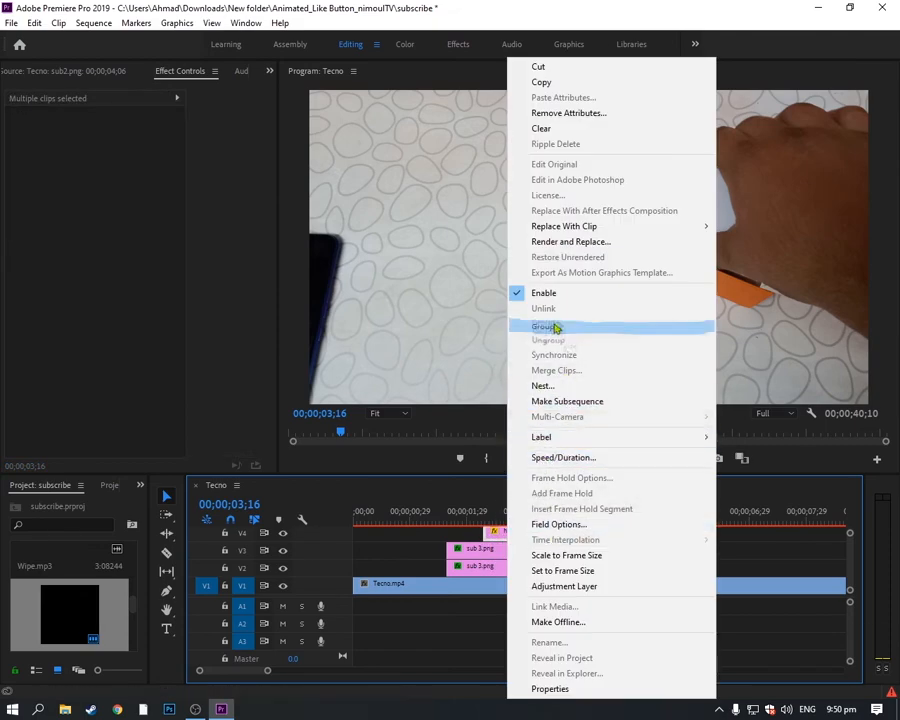
{"action": "left_click", "coordinate": [542, 82]}
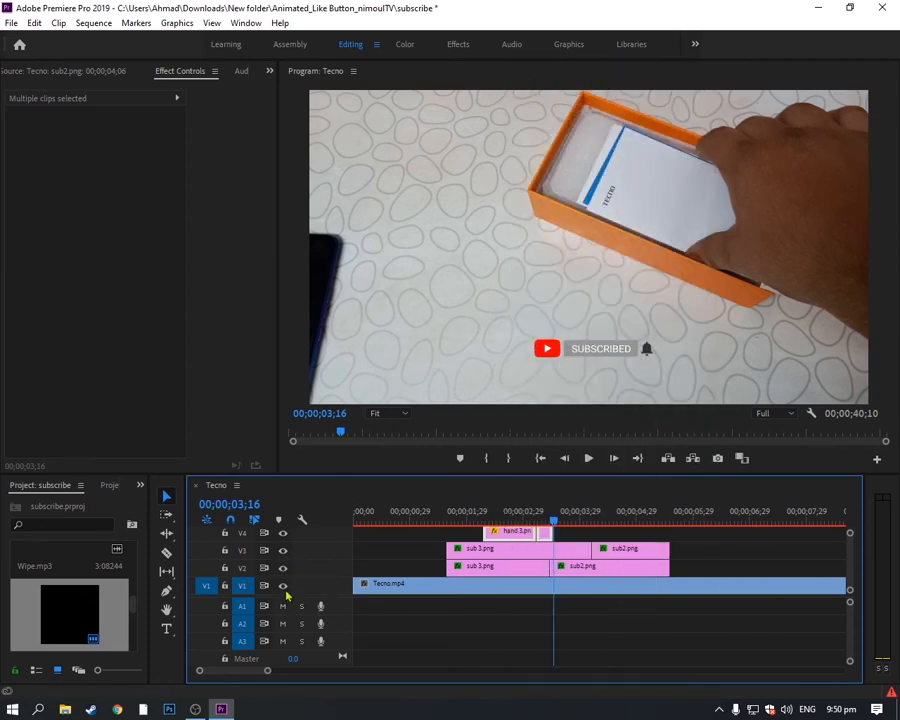
{"action": "left_click", "coordinate": [225, 586]}
{"action": "left_click", "coordinate": [225, 568]}
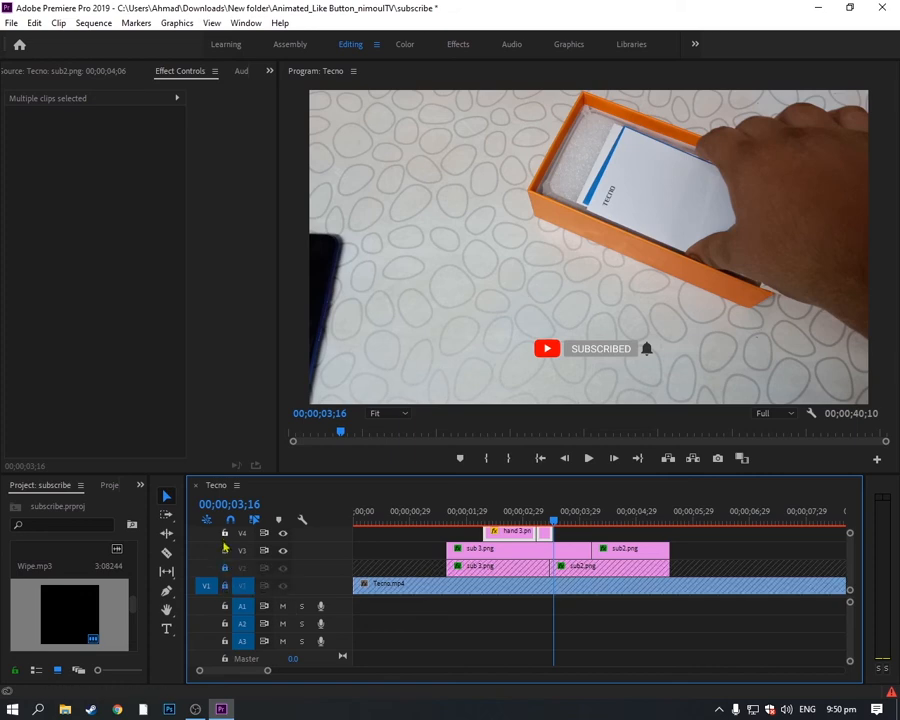
{"action": "left_click", "coordinate": [225, 551]}
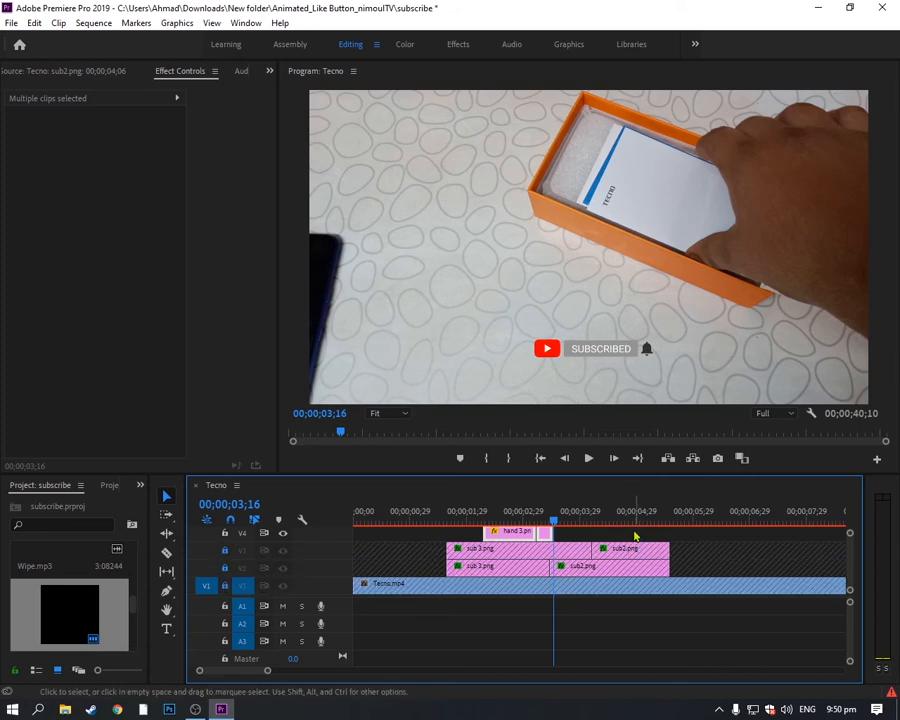
{"action": "key", "text": "ctrl+v"}
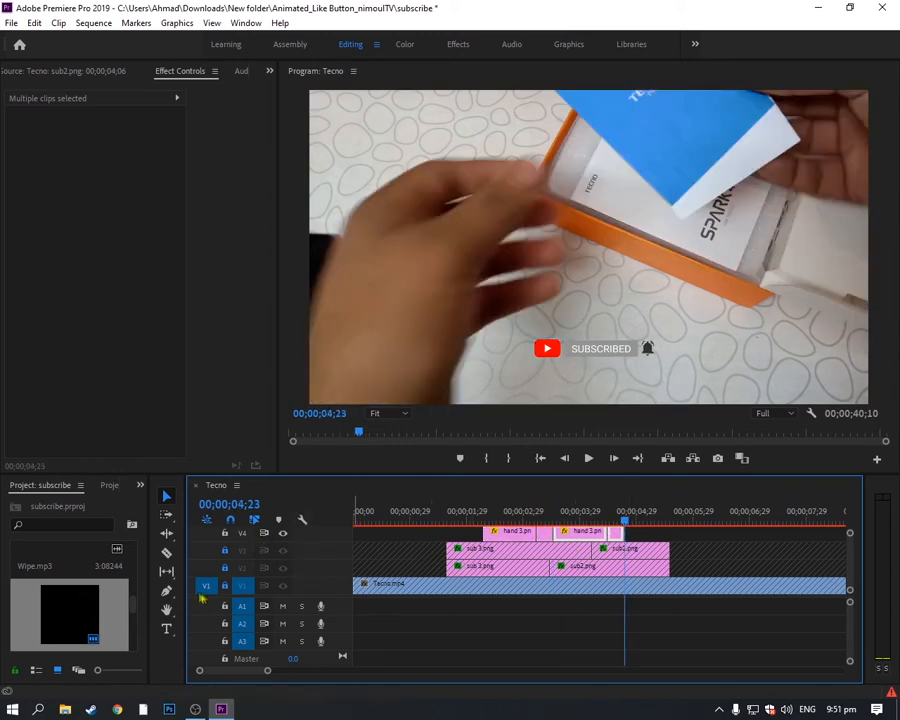
Unlock the V1, V2 and V3 tracks
{"action": "left_click", "coordinate": [225, 551]}
{"action": "left_click", "coordinate": [225, 568]}
{"action": "left_click", "coordinate": [225, 585]}
{"action": "left_click", "coordinate": [225, 585]}
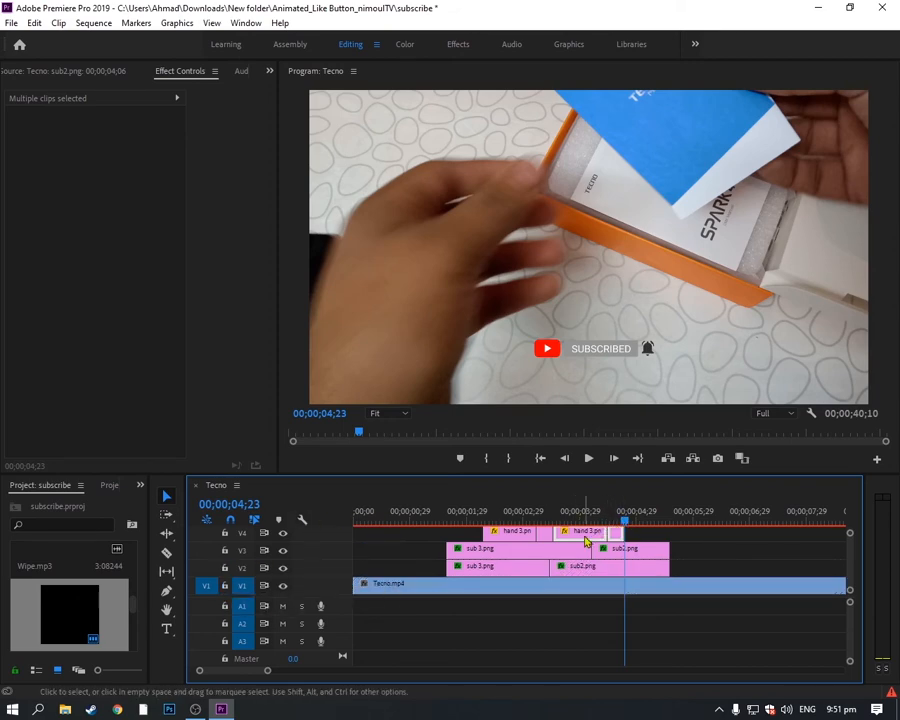
Keyframe the copied hand 3.png's horizontal position from 908.1 at 00;00;03;16 to 1171.1 at 00;00;04;09 and play back the move
{"action": "left_click", "coordinate": [609, 522]}
{"action": "left_click_drag", "start_coordinate": [609, 522], "coordinate": [562, 526]}
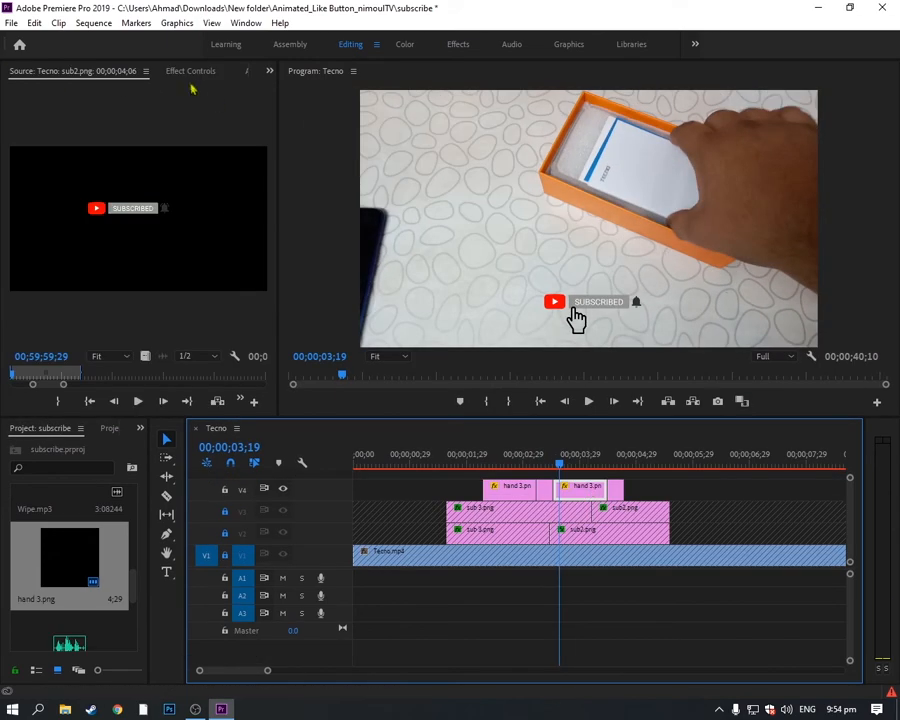
{"action": "left_click", "coordinate": [180, 71]}
{"action": "left_click", "coordinate": [555, 466]}
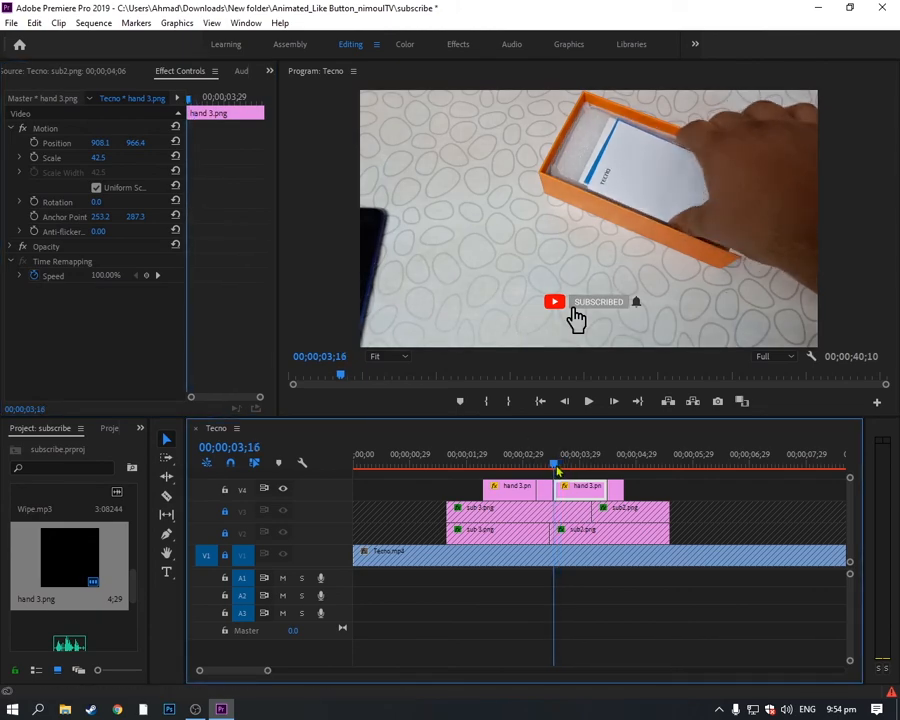
{"action": "left_click", "coordinate": [38, 147]}
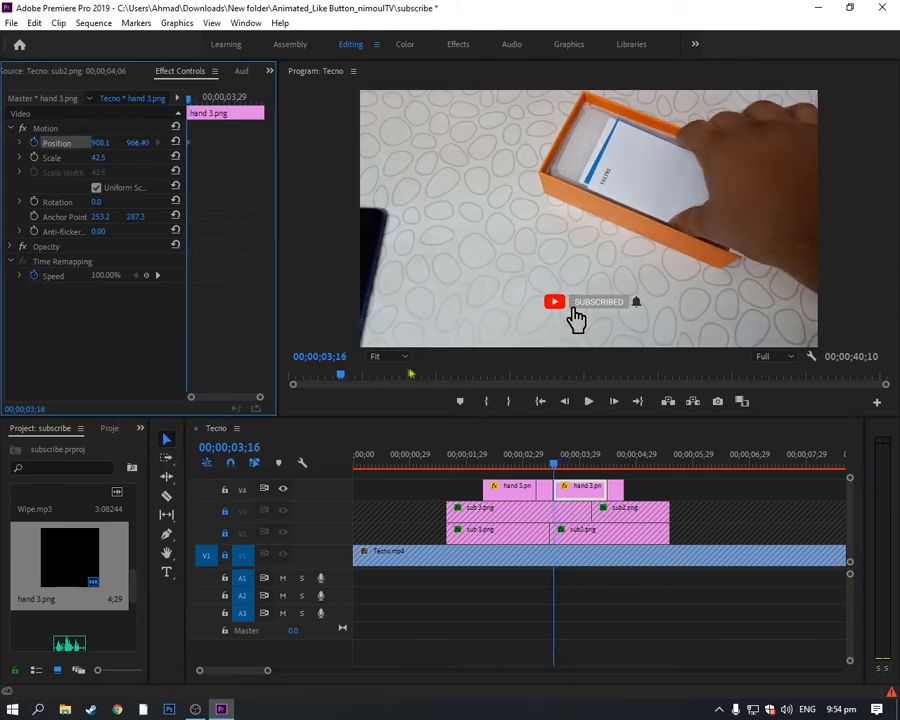
{"action": "left_click_drag", "start_coordinate": [203, 97], "coordinate": [253, 103]}
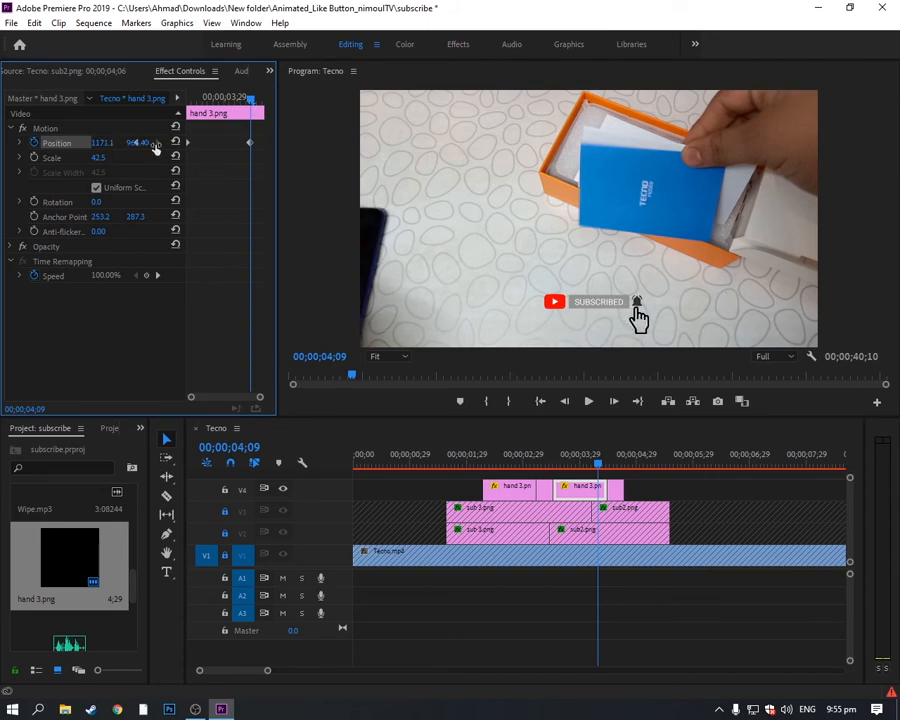
{"action": "key", "text": "space"}
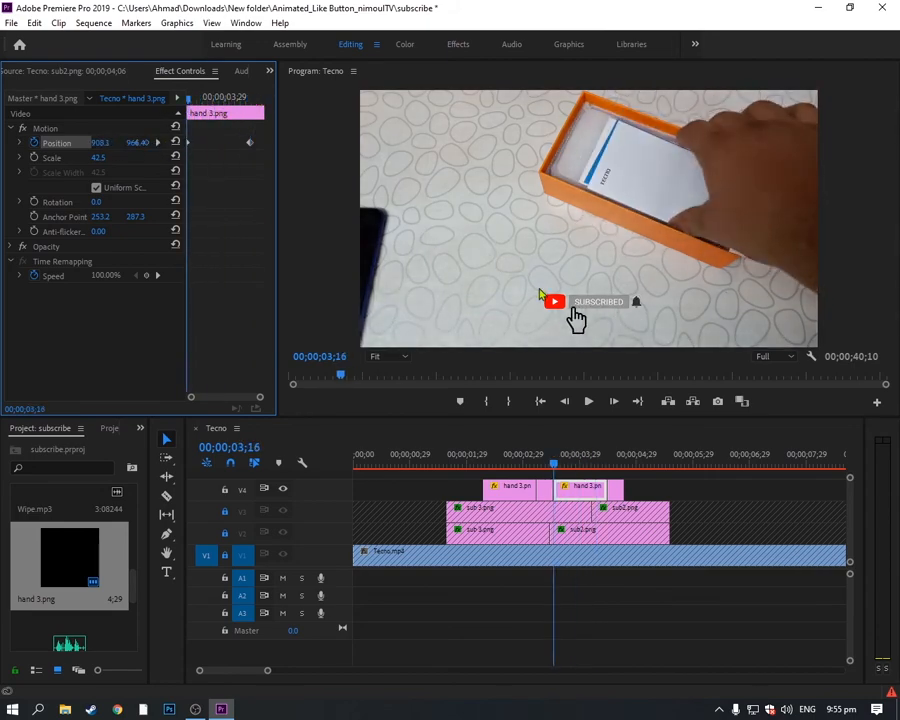
{"action": "left_click", "coordinate": [567, 455]}
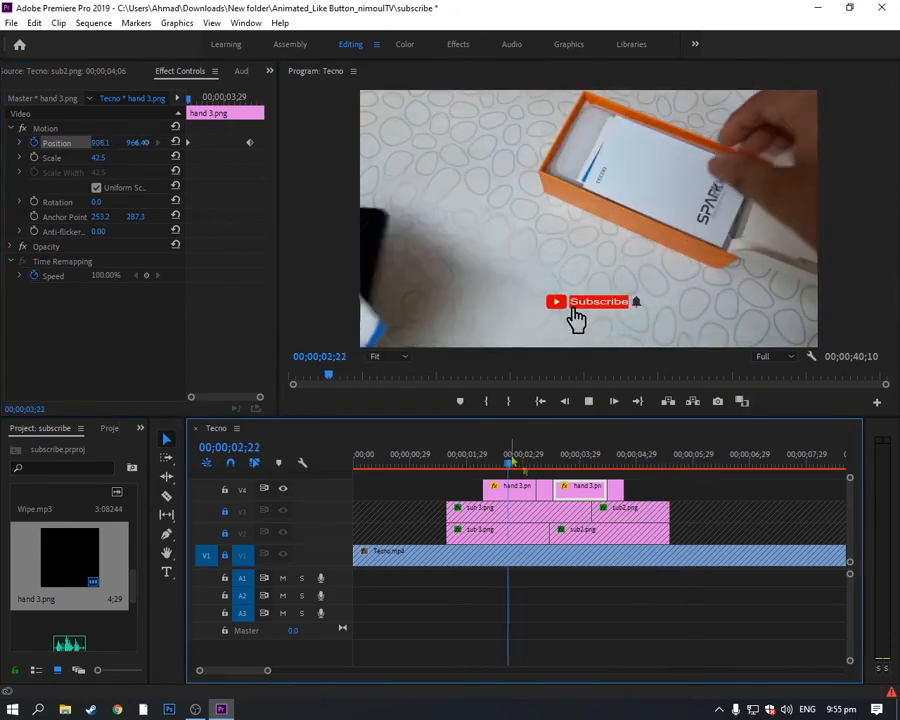
{"action": "key", "text": "space"}
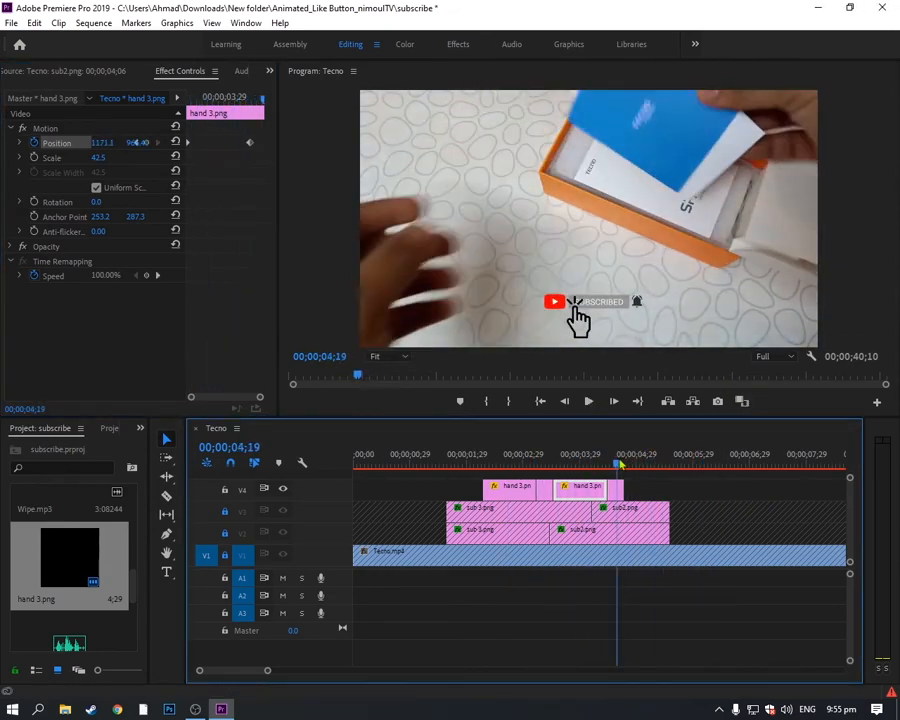
Position the copied hand 2.png over the bell at 1179.9, 968.0 and trim its end slightly
{"action": "left_click", "coordinate": [617, 490]}
{"action": "left_click_drag", "start_coordinate": [99, 145], "coordinate": [115, 145]}
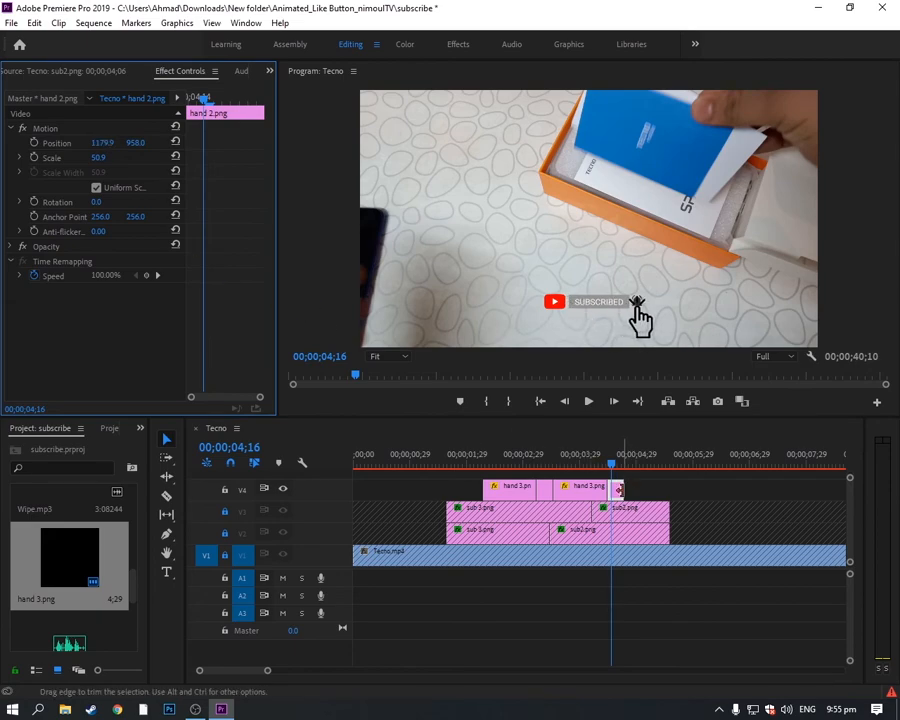
{"action": "left_click", "coordinate": [481, 465]}
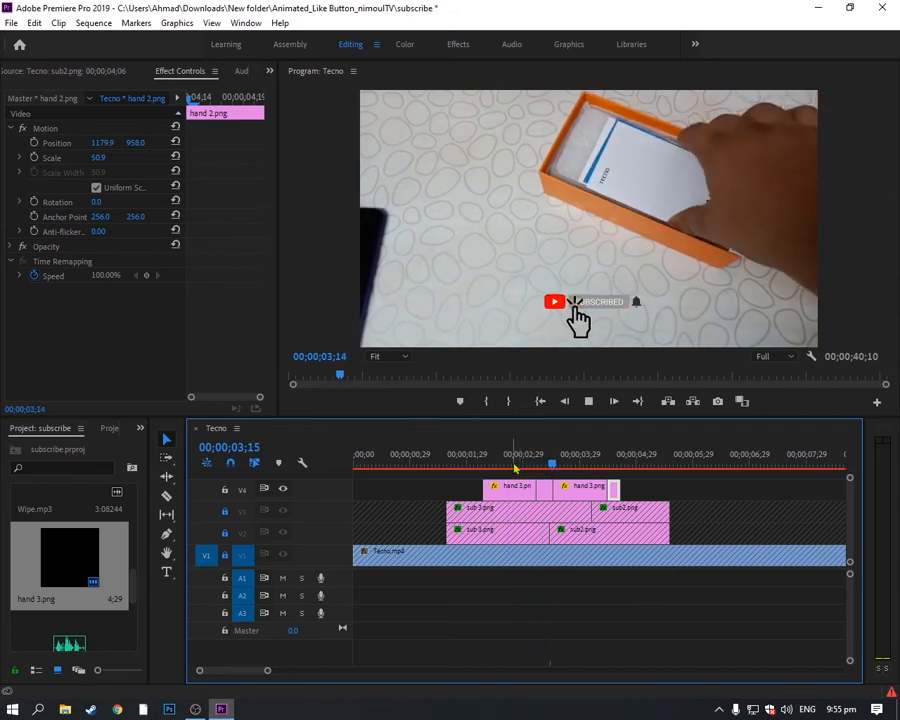
{"action": "left_click", "coordinate": [645, 468]}
{"action": "left_click_drag", "start_coordinate": [645, 468], "coordinate": [614, 470]}
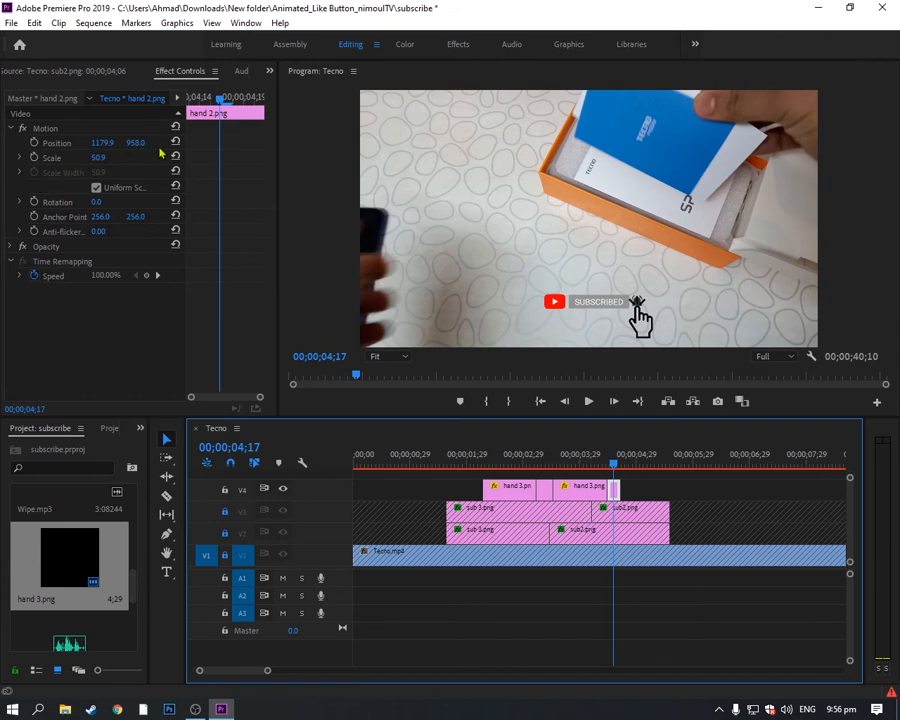
{"action": "left_click", "coordinate": [136, 145]}
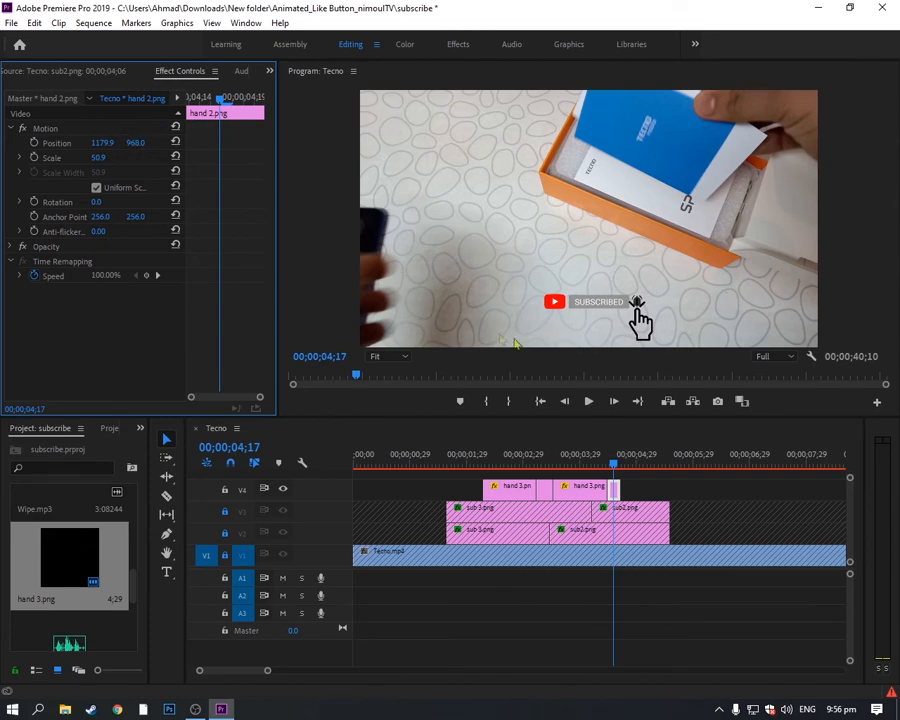
Set the copied hand 3.png's vertical position to 968 at its first keyframe at 00;00;03;16
{"action": "left_click_drag", "start_coordinate": [628, 463], "coordinate": [602, 469]}
{"action": "left_click", "coordinate": [590, 487]}
{"action": "left_click", "coordinate": [257, 100]}
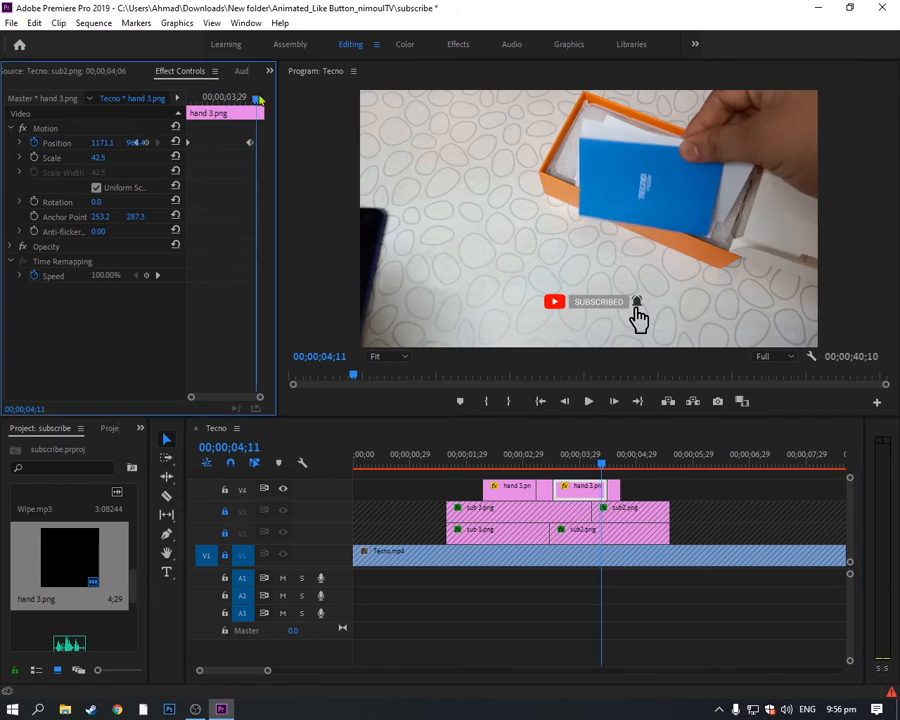
{"action": "left_click_drag", "start_coordinate": [257, 100], "coordinate": [187, 103]}
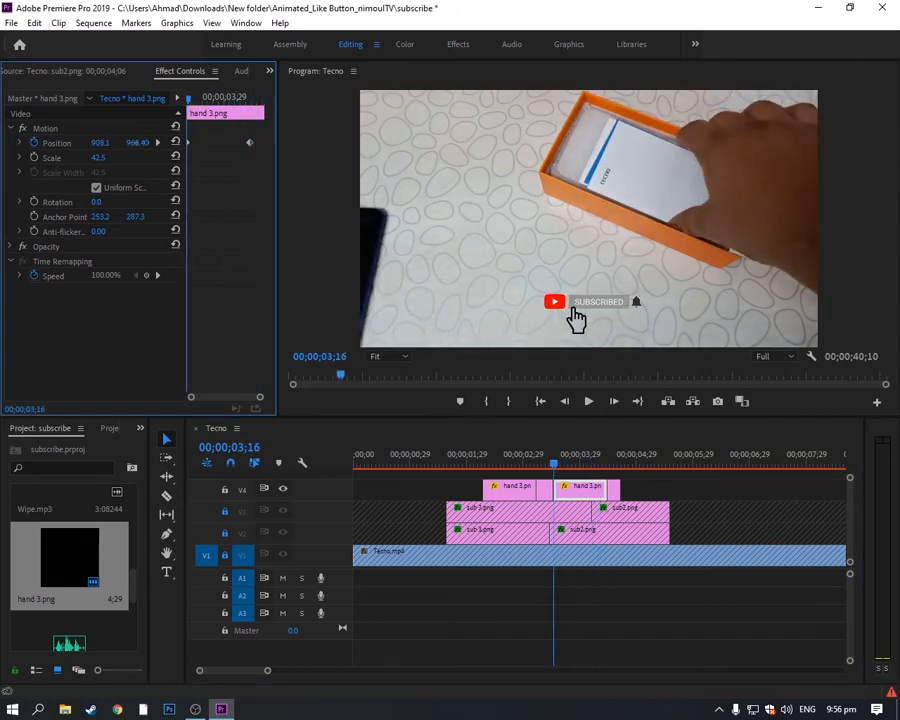
{"action": "left_click", "coordinate": [100, 157]}
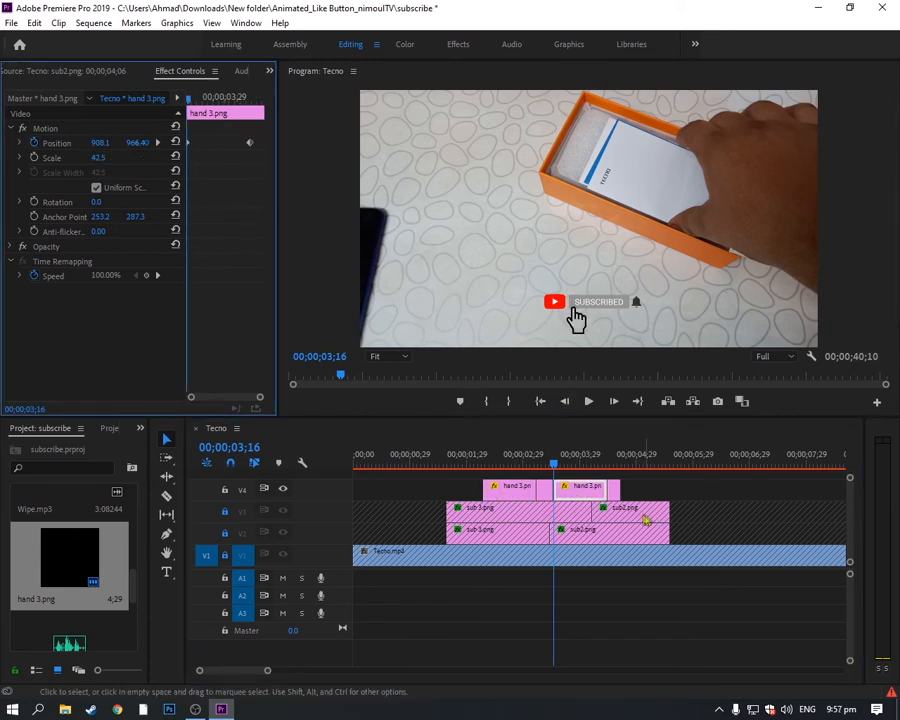
{"action": "left_click", "coordinate": [594, 487]}
{"action": "left_click", "coordinate": [594, 487]}
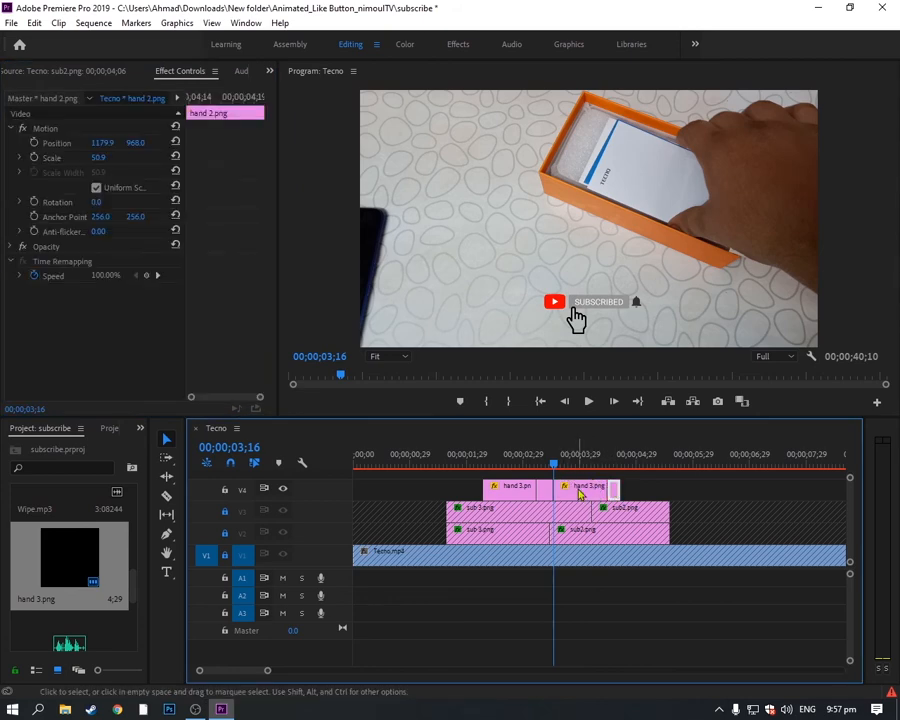
{"action": "left_click", "coordinate": [580, 494]}
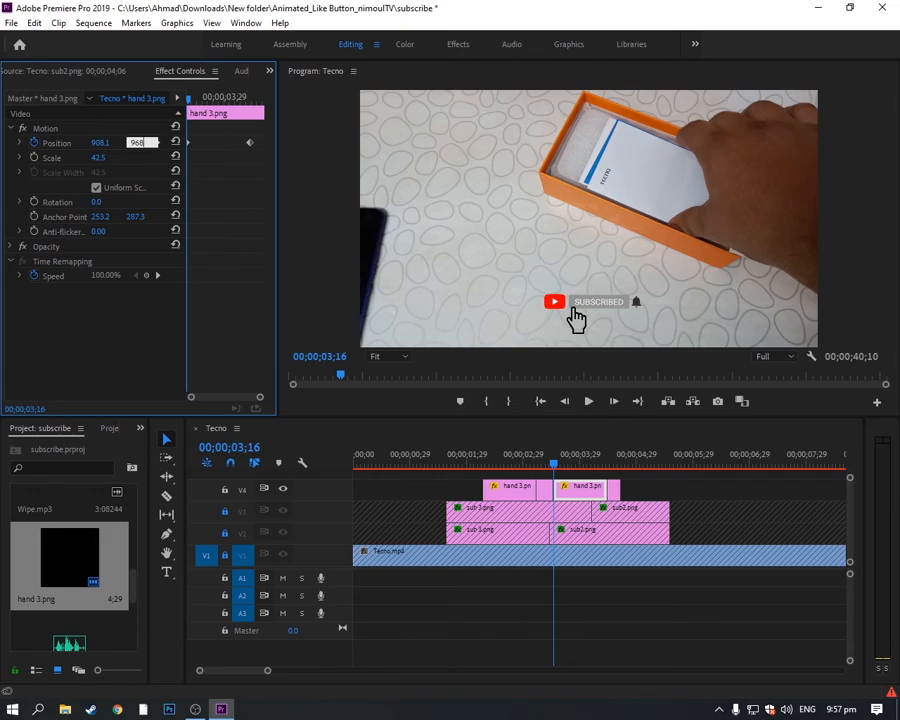
Play back the hand moving from the Subscribed button to the bell, starting from about 00;00;03;01
{"action": "left_click", "coordinate": [560, 465]}
{"action": "left_click_drag", "start_coordinate": [561, 467], "coordinate": [526, 468]}
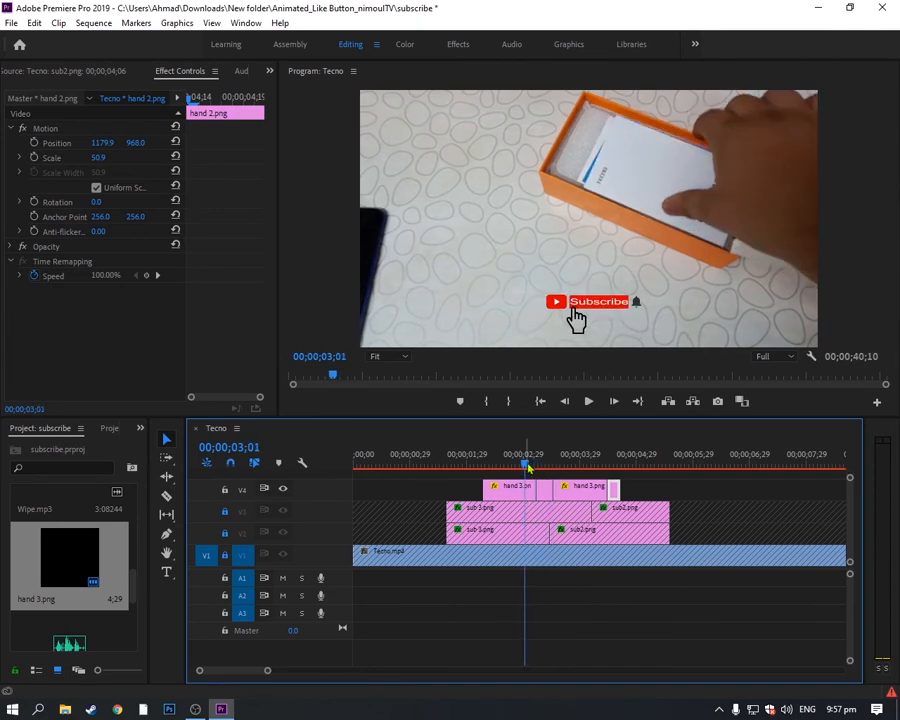
{"action": "key", "text": "space"}
{"action": "key", "text": "space"}
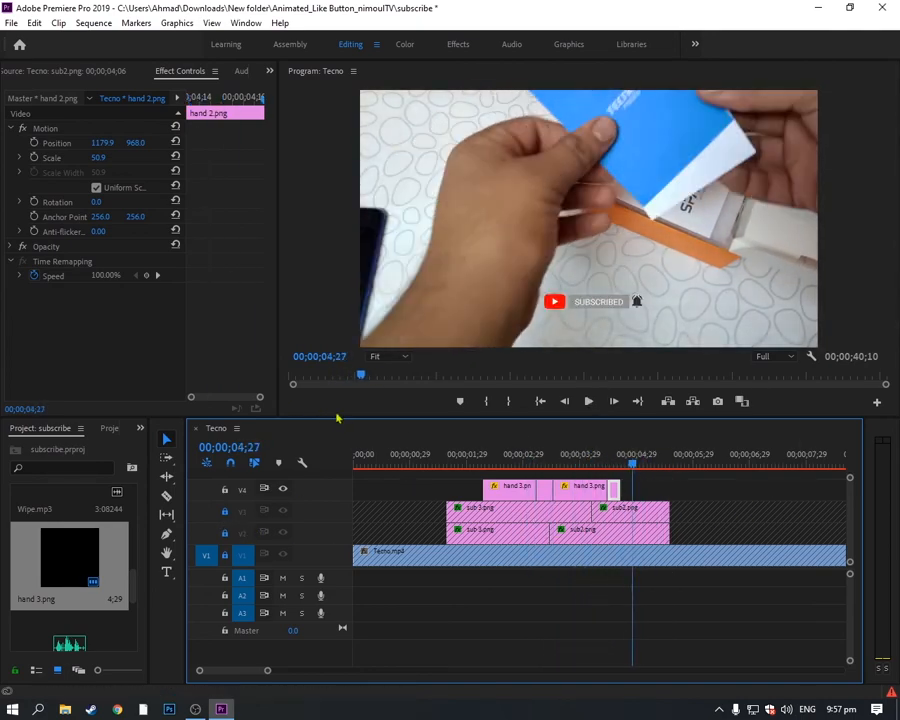
Unlock V1, V2 and V3, cut Tecno.mp4 at about 00;00;06;09 and delete its remainder
{"action": "left_click", "coordinate": [225, 533]}
{"action": "left_click", "coordinate": [225, 555]}
{"action": "left_click", "coordinate": [225, 511]}
{"action": "left_click", "coordinate": [166, 496]}
{"action": "left_click", "coordinate": [711, 555]}
{"action": "left_click", "coordinate": [166, 438]}
{"action": "left_click", "coordinate": [745, 556]}
{"action": "key", "text": "Delete"}
Move all the button and hand clips on V2, V3 and V4 together about one second earlier
{"action": "left_click_drag", "start_coordinate": [700, 490], "coordinate": [446, 536]}
{"action": "left_click_drag", "start_coordinate": [510, 524], "coordinate": [463, 521]}
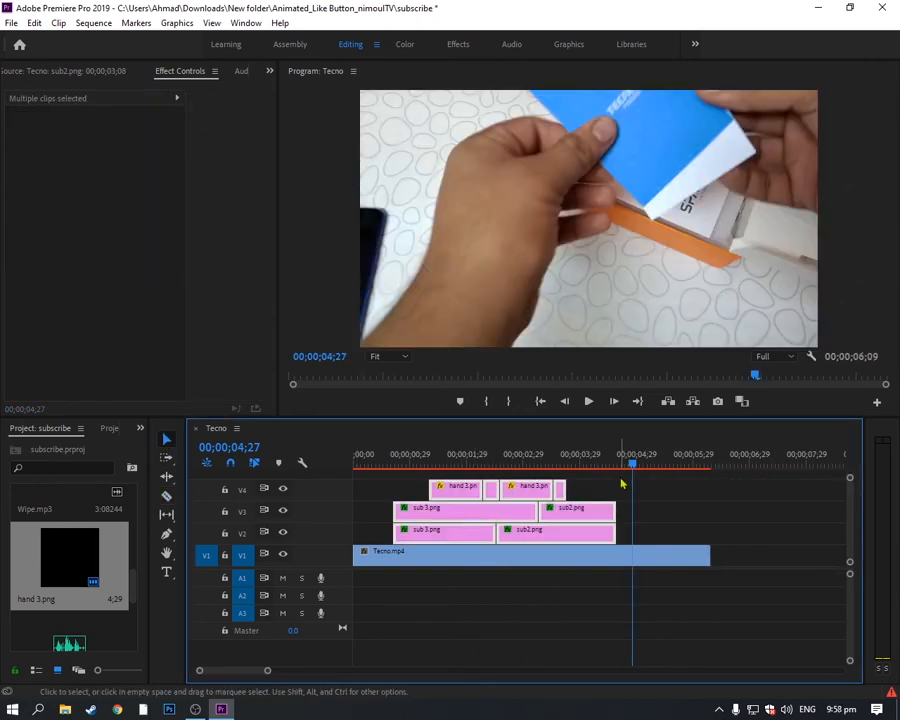
Keyframe the first hand 3.png to rise from below the frame at 00;00;01;03 to the Subscribe button at 00;00;01;24
{"action": "left_click_drag", "start_coordinate": [265, 670], "coordinate": [247, 670]}
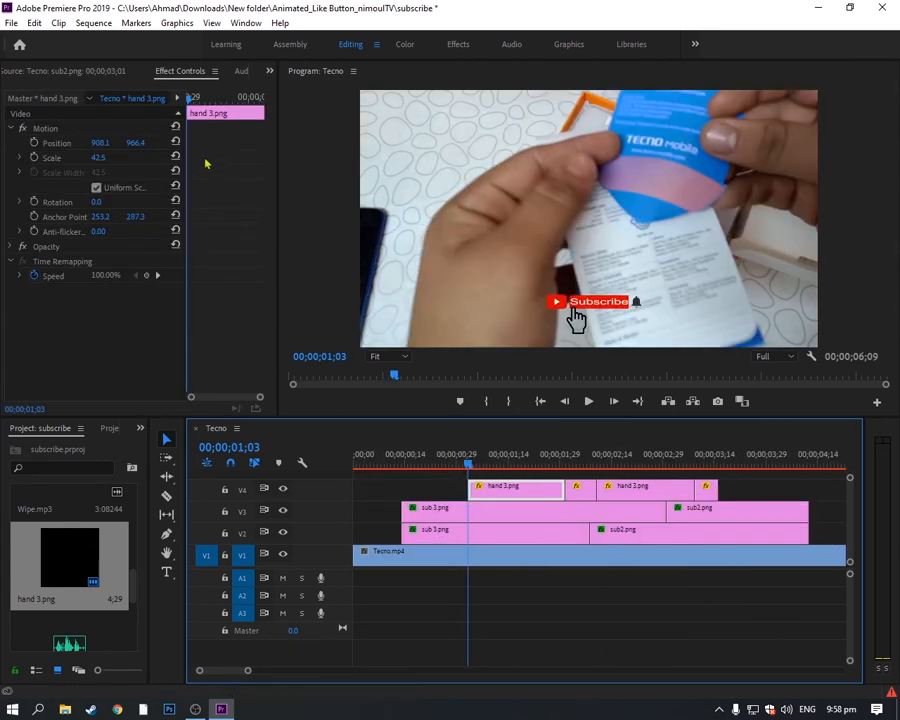
{"action": "left_click_drag", "start_coordinate": [189, 103], "coordinate": [186, 100]}
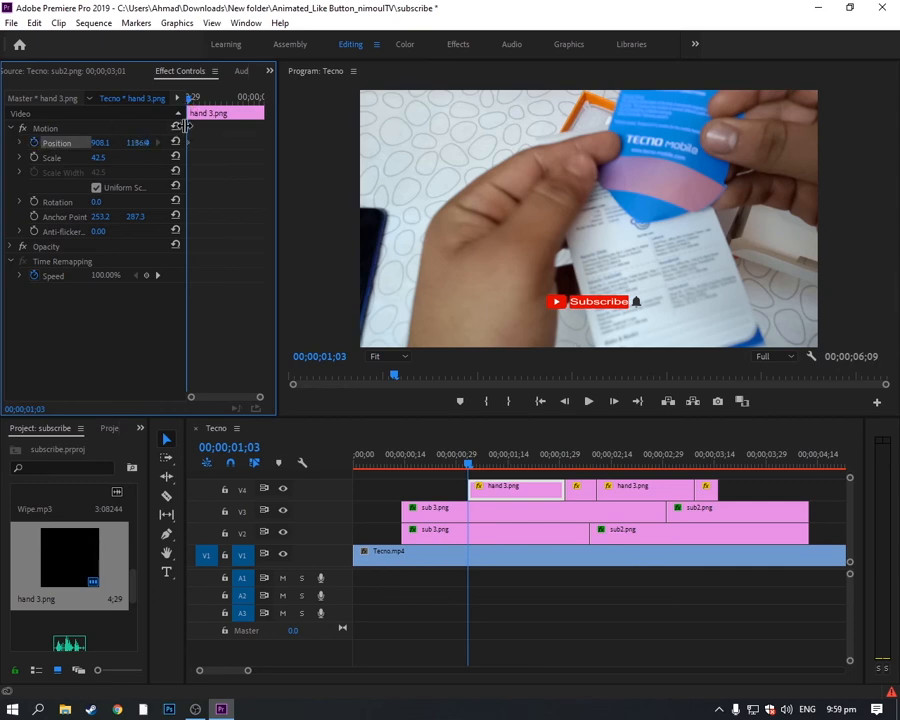
{"action": "left_click_drag", "start_coordinate": [189, 100], "coordinate": [248, 106]}
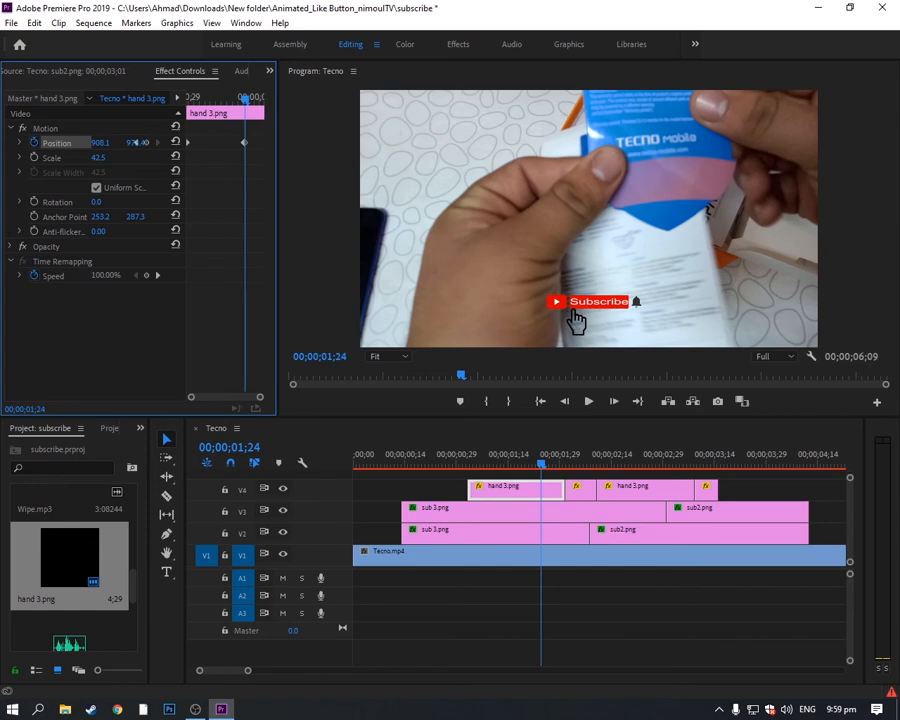
Adjust the first hand 3.png's vertical position at the 00;00;01;24 keyframe to match the following hand 2.png
{"action": "left_click", "coordinate": [585, 492]}
{"action": "left_click", "coordinate": [538, 492]}
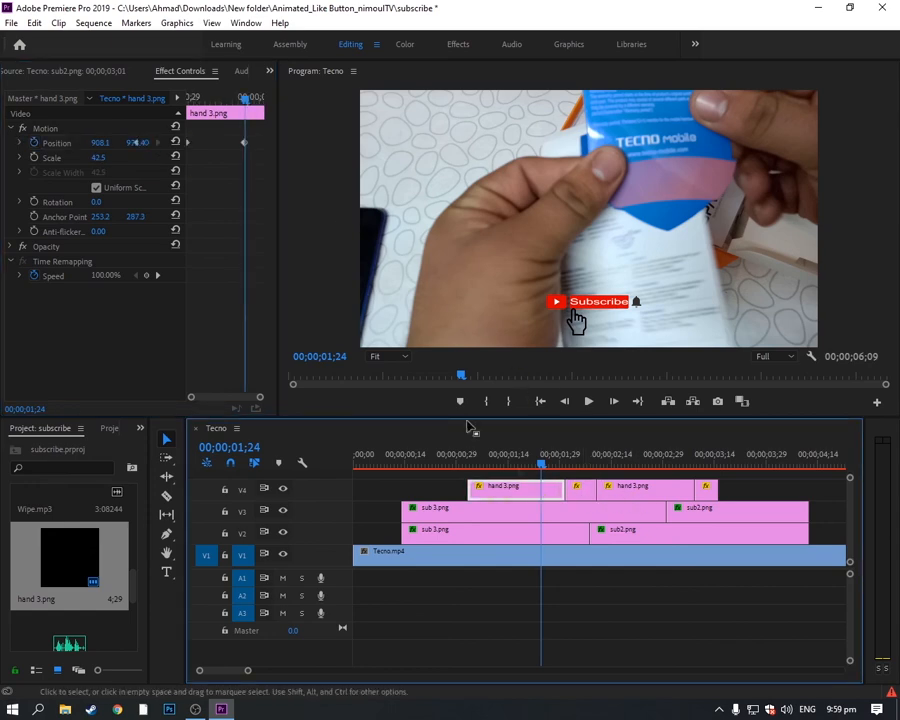
{"action": "left_click", "coordinate": [131, 143]}
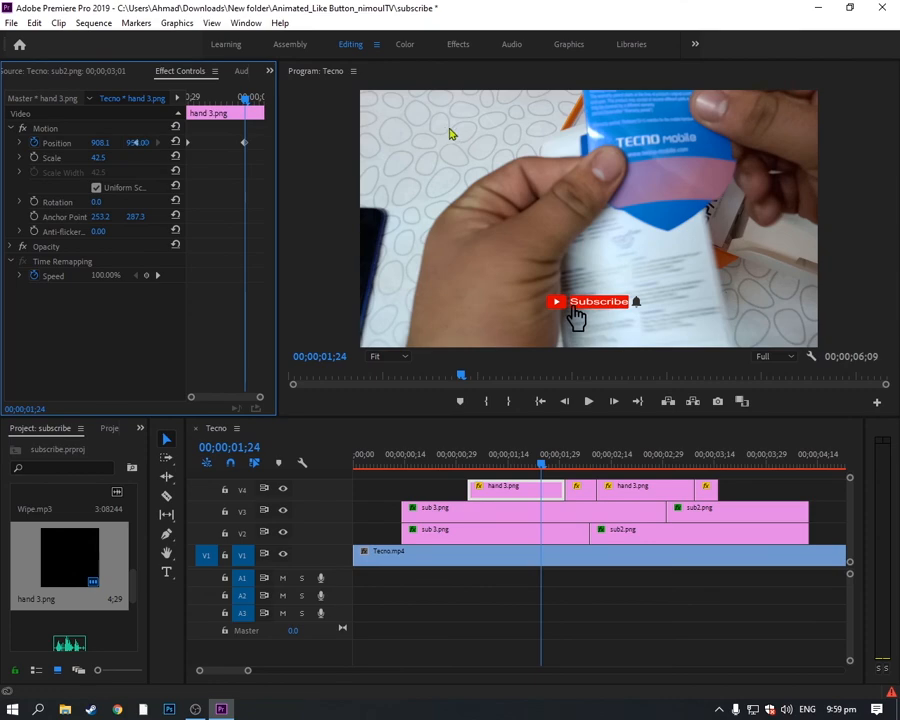
{"action": "left_click", "coordinate": [587, 496]}
{"action": "left_click", "coordinate": [545, 491]}
Play back the whole animation of the hand rising, clicking Subscribe and clicking the bell
{"action": "left_click_drag", "start_coordinate": [539, 468], "coordinate": [461, 466]}
{"action": "left_click", "coordinate": [588, 402]}
{"action": "left_click", "coordinate": [588, 402]}
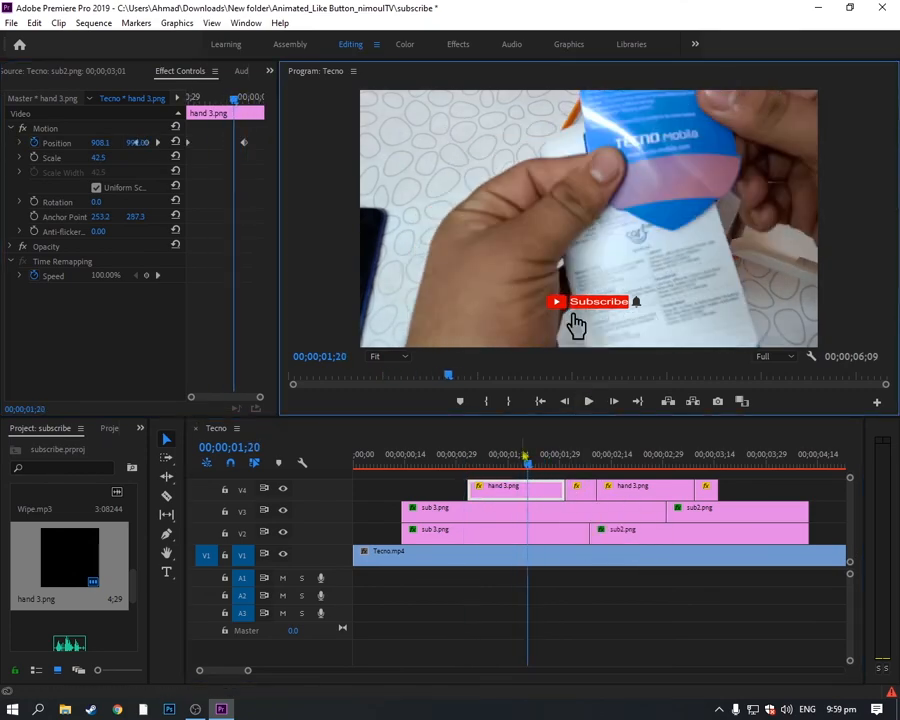
{"action": "left_click_drag", "start_coordinate": [524, 460], "coordinate": [493, 465]}
{"action": "key", "text": "space"}
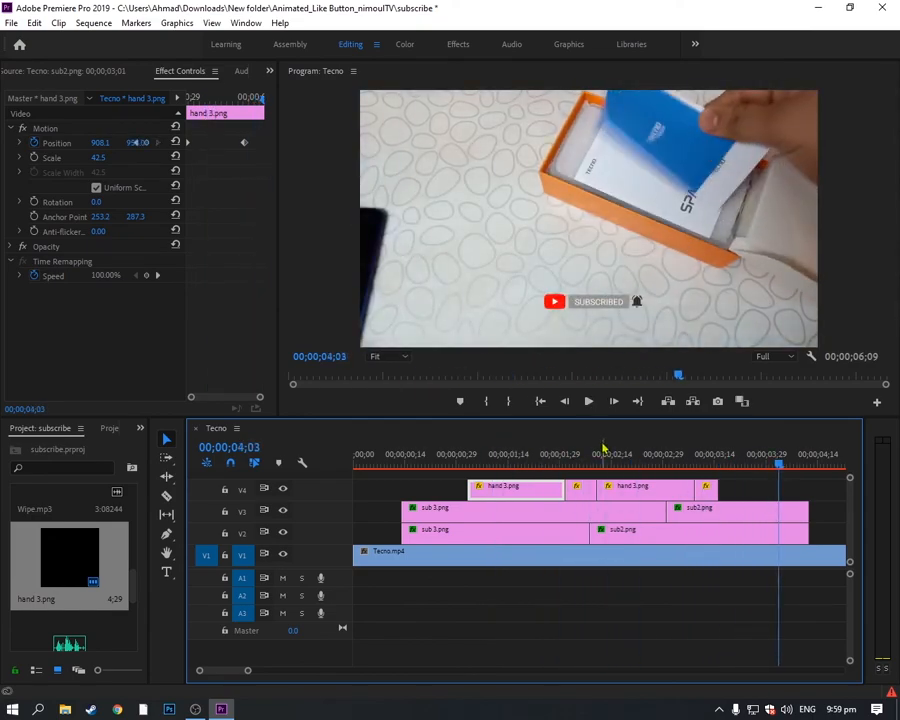
{"action": "left_click", "coordinate": [452, 460]}
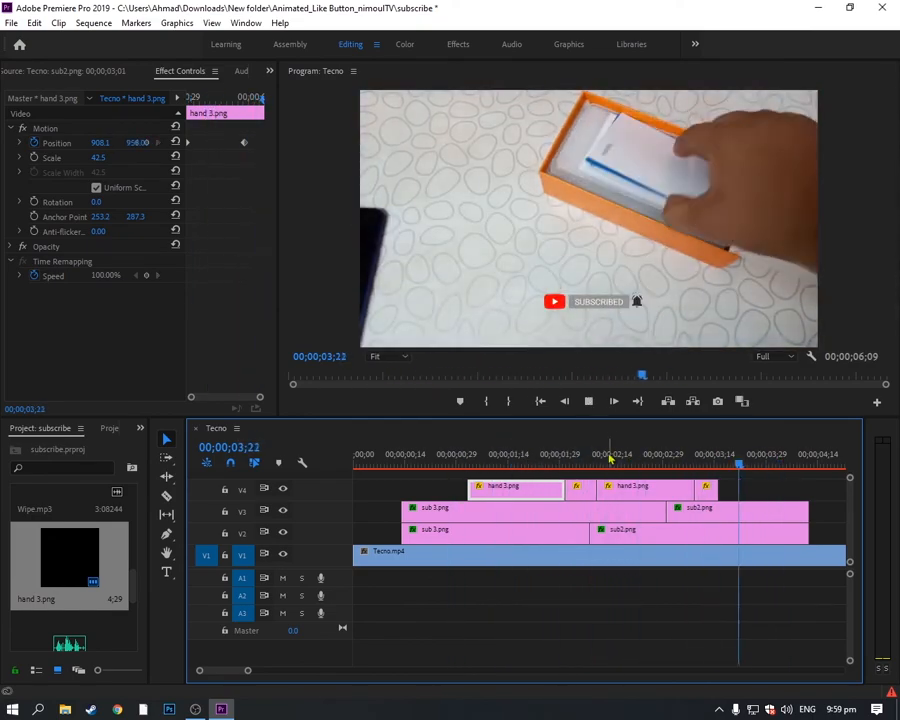
Slow the first hand 3.png's rise by moving its second Position keyframe about three frames later, and play back the animation
{"action": "left_click_drag", "start_coordinate": [536, 460], "coordinate": [469, 458]}
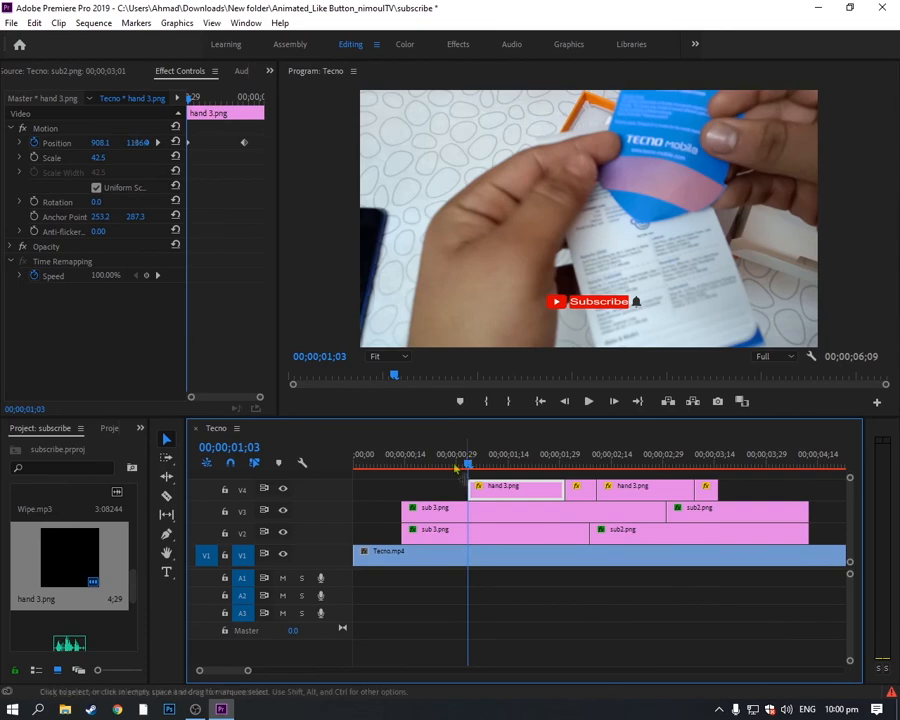
{"action": "left_click_drag", "start_coordinate": [244, 142], "coordinate": [251, 144]}
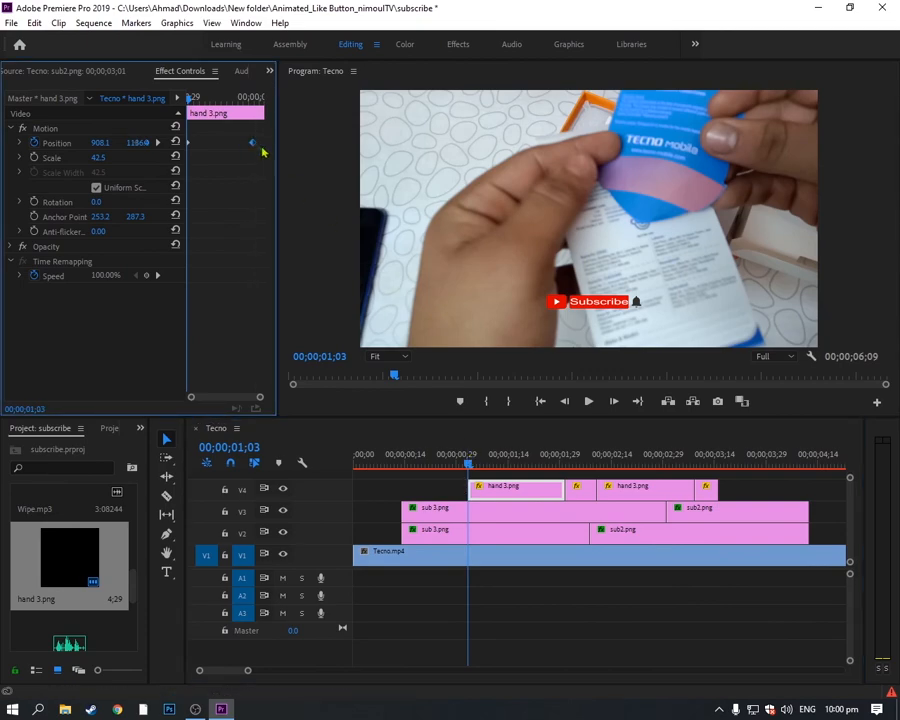
{"action": "key", "text": "space"}
{"action": "left_click", "coordinate": [468, 457]}
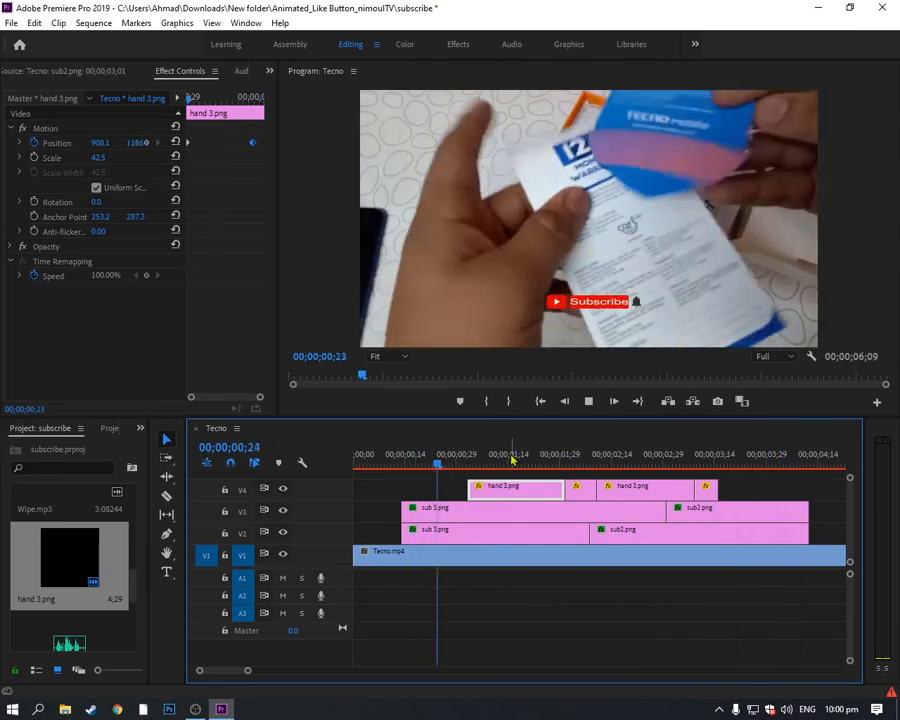
Cut the sub 3.png clips on V2 and V3 at the start of the first hand 3.png and delete the parts before it
{"action": "left_click", "coordinate": [394, 466]}
{"action": "key", "text": "c"}
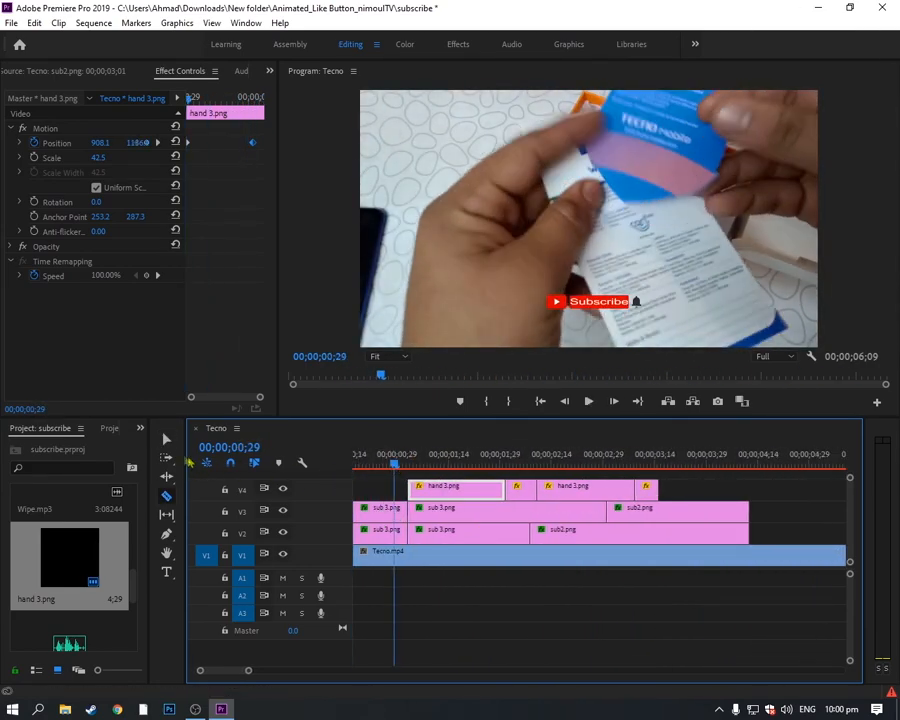
{"action": "key", "text": "v"}
{"action": "left_click", "coordinate": [385, 508]}
{"action": "key", "text": "Delete"}
{"action": "left_click", "coordinate": [385, 529]}
{"action": "key", "text": "Delete"}
Move the change from sub 3.png to sub2.png on V3 to 00;00;03;13, closing the gap between them, and play back the result
{"action": "left_click_drag", "start_coordinate": [399, 464], "coordinate": [603, 468]}
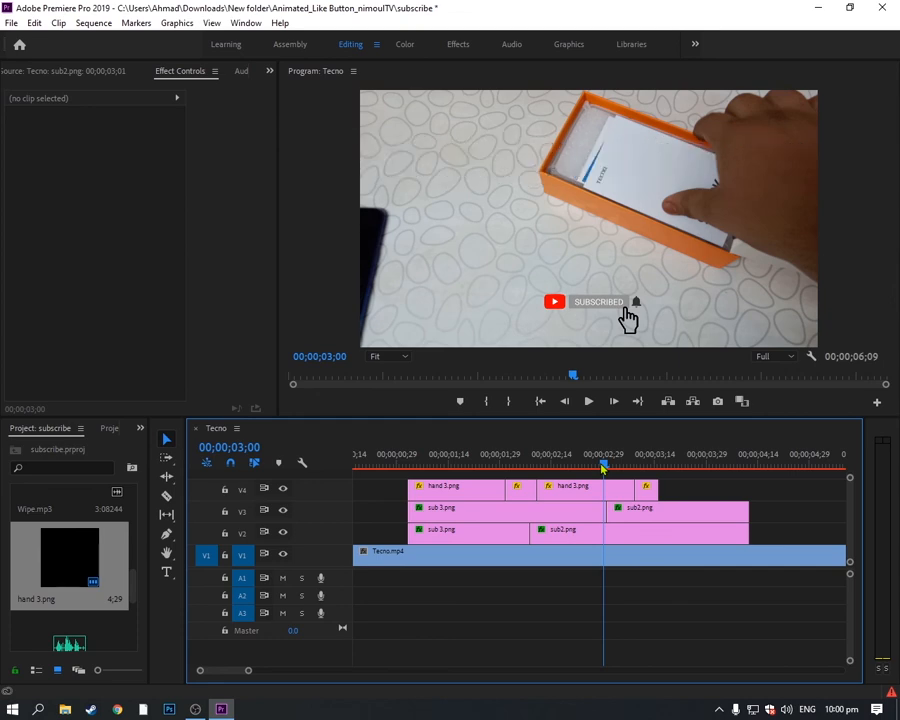
{"action": "left_click_drag", "start_coordinate": [639, 510], "coordinate": [692, 512]}
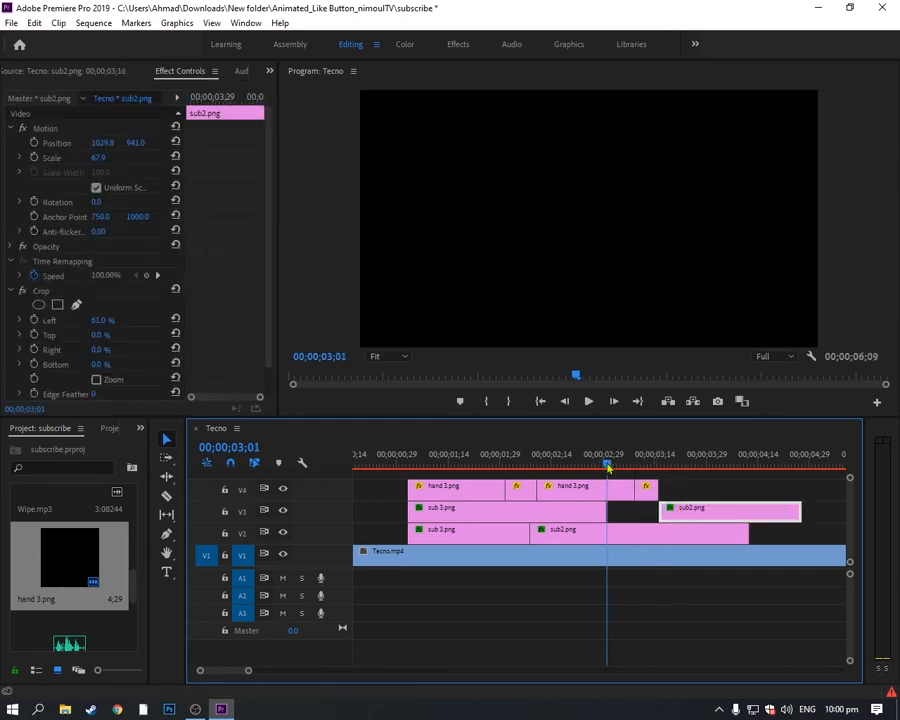
{"action": "left_click_drag", "start_coordinate": [606, 468], "coordinate": [583, 489]}
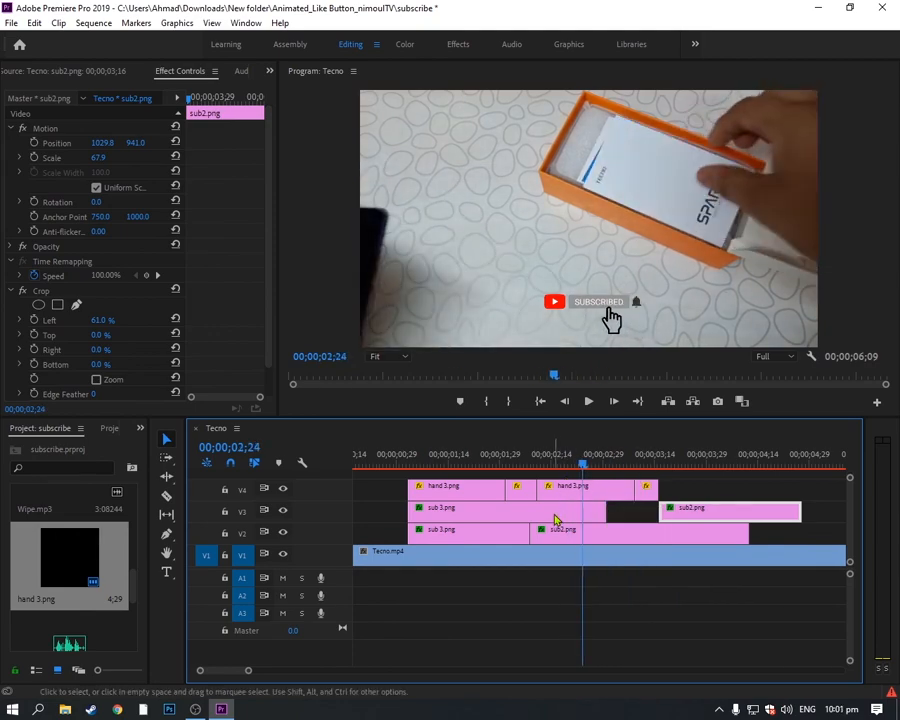
{"action": "left_click_drag", "start_coordinate": [605, 510], "coordinate": [656, 510]}
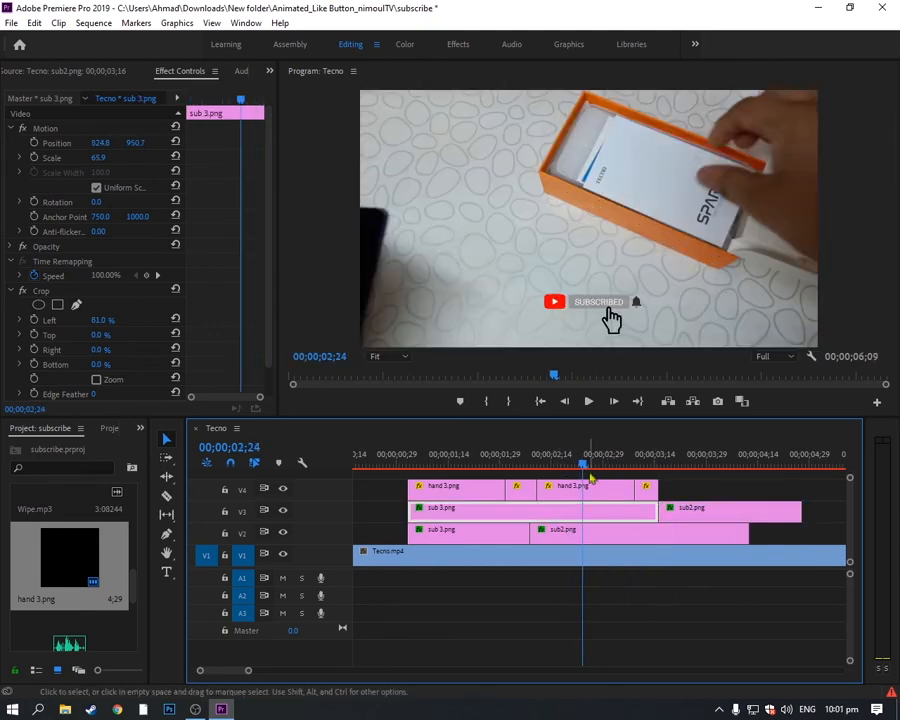
{"action": "left_click", "coordinate": [623, 466]}
{"action": "left_click_drag", "start_coordinate": [625, 466], "coordinate": [649, 466]}
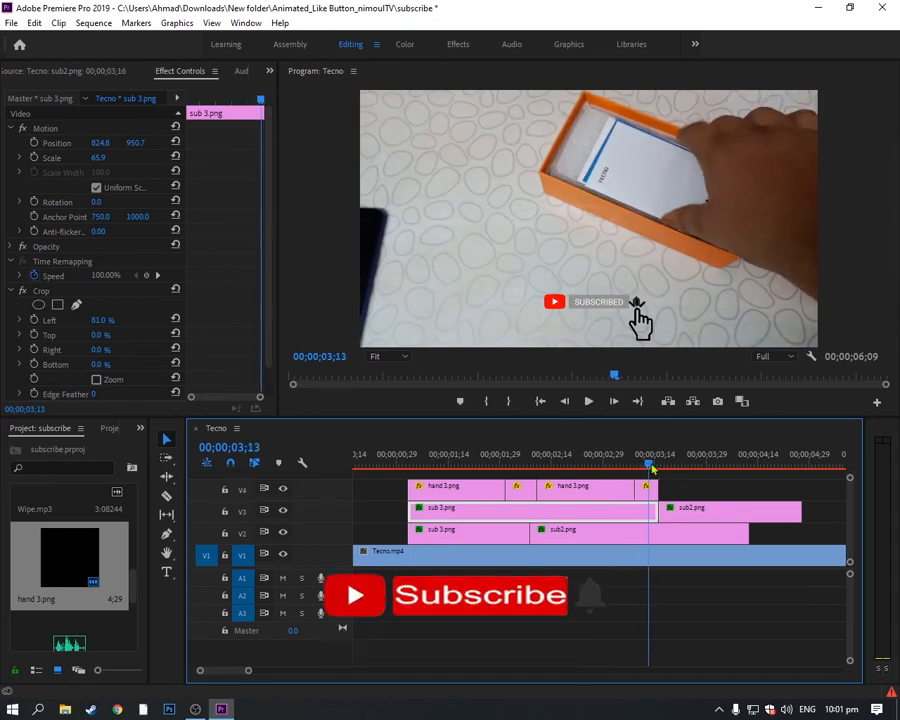
{"action": "left_click_drag", "start_coordinate": [656, 510], "coordinate": [643, 511]}
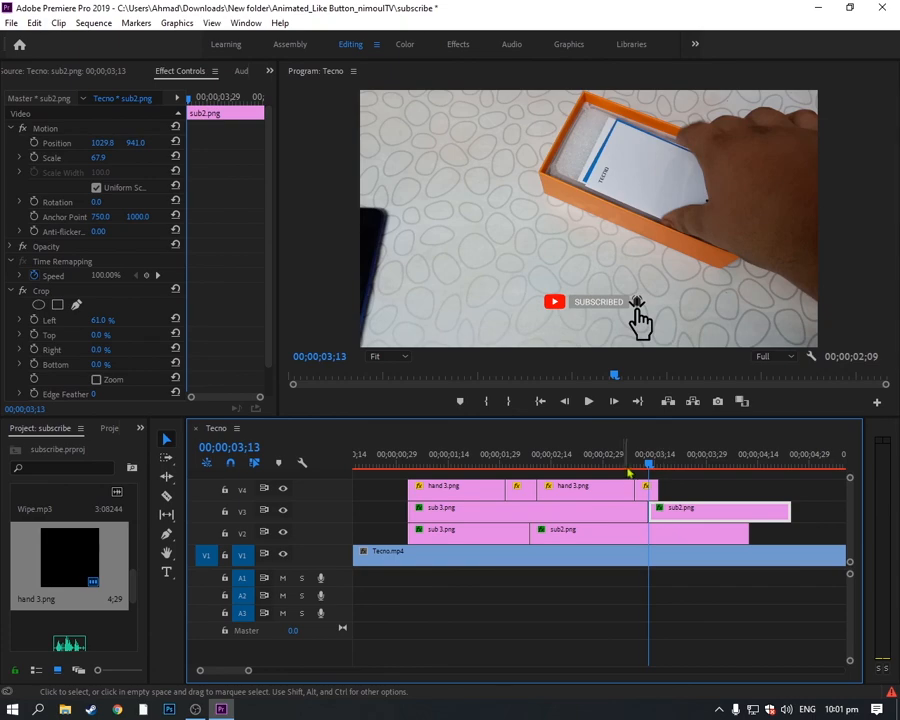
{"action": "left_click", "coordinate": [456, 460]}
{"action": "key", "text": "space"}
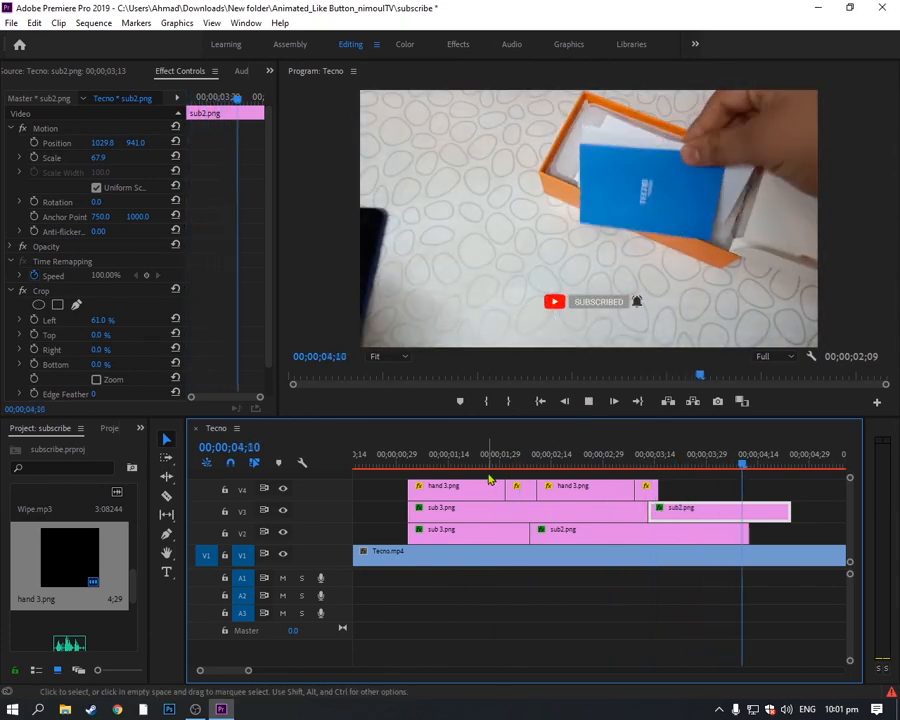
Cut the sub2.png clips on V2 and V3 at 00;00;04;00 and delete the parts after it
{"action": "mouse_move", "coordinate": [702, 466]}
{"action": "left_mouse_down"}
{"action": "mouse_move", "coordinate": [712, 476]}
{"action": "mouse_move", "coordinate": [708, 470]}
{"action": "left_mouse_up"}
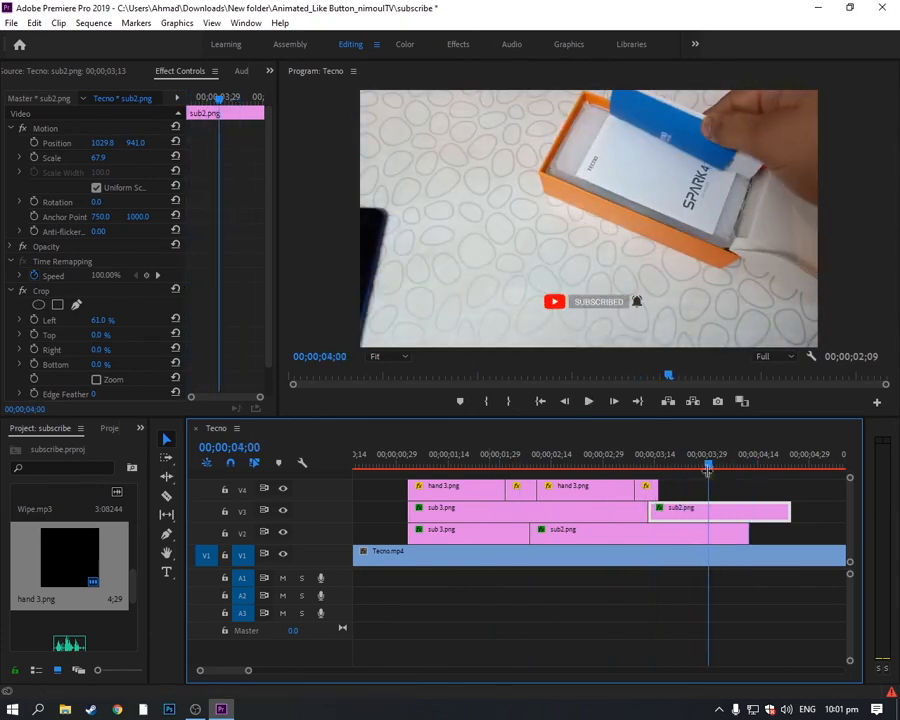
{"action": "left_click", "coordinate": [166, 495]}
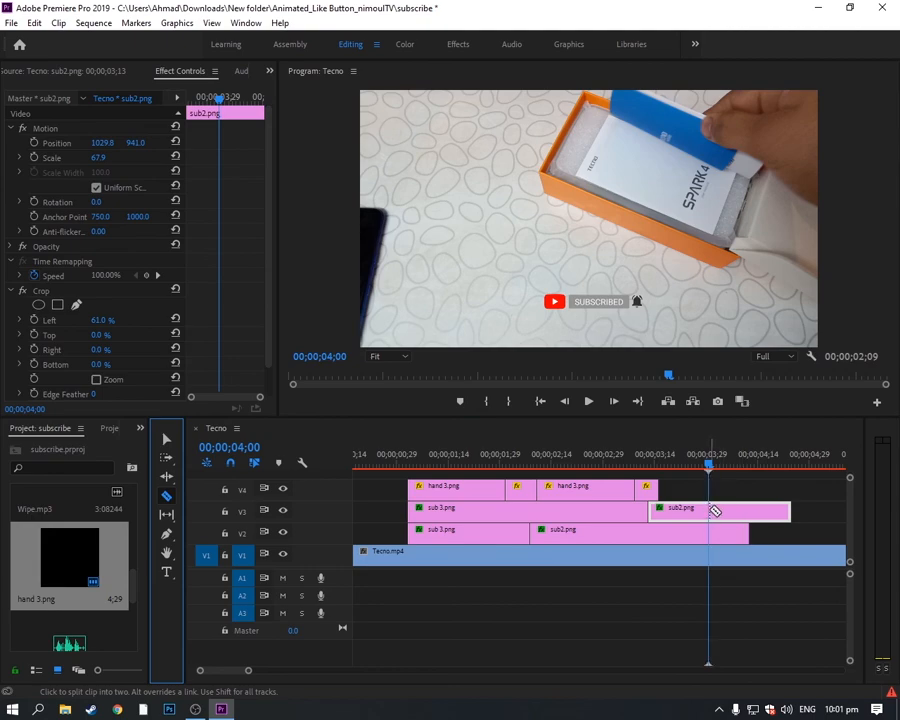
{"action": "left_click", "coordinate": [713, 512]}
{"action": "left_click", "coordinate": [166, 438]}
{"action": "left_click", "coordinate": [734, 512]}
{"action": "left_click", "coordinate": [720, 532], "text": "shift"}
{"action": "key", "text": "Delete"}
{"action": "left_click_drag", "start_coordinate": [708, 463], "coordinate": [394, 463]}
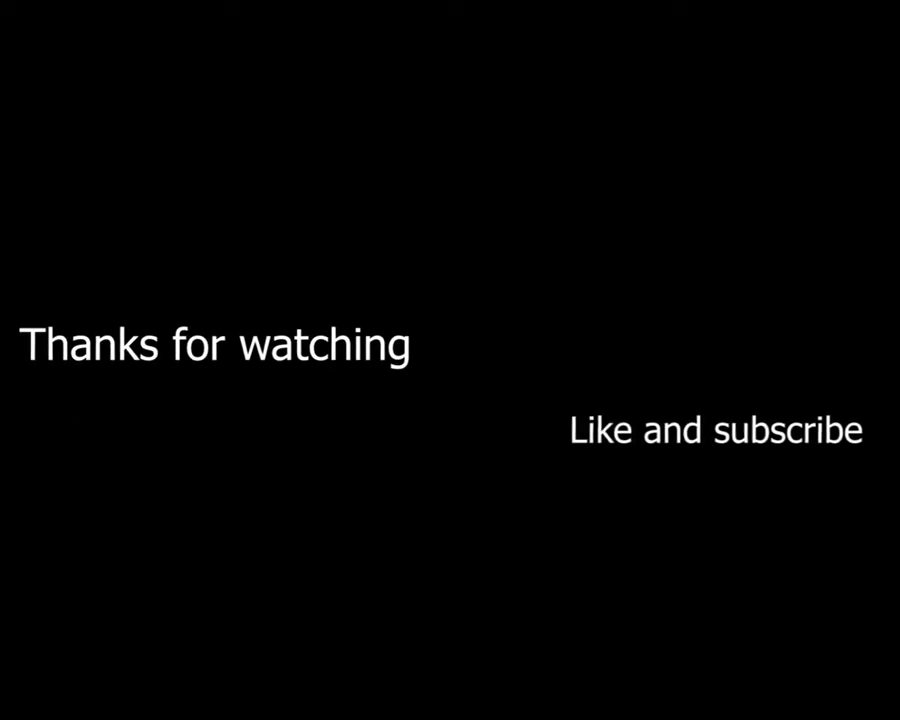